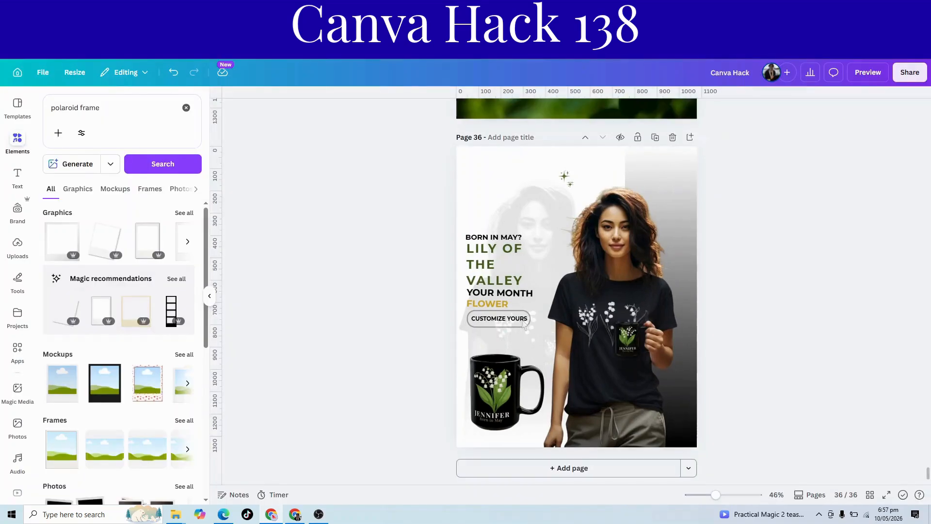
- Add a blank page after page 36 and insert the uploaded photo of the man in the dark jacket
scroll(580, 263, up, 6)
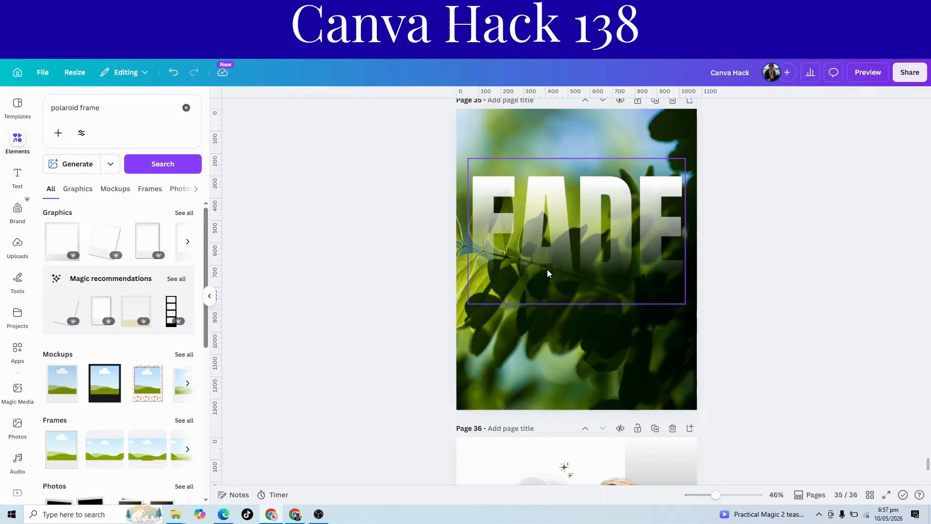
scroll(580, 342, up, 5)
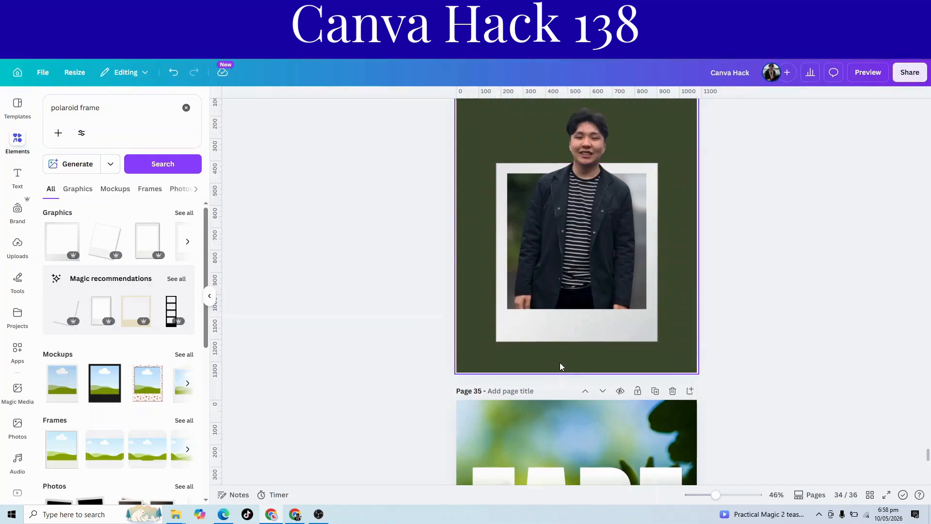
scroll(559, 362, down, 10)
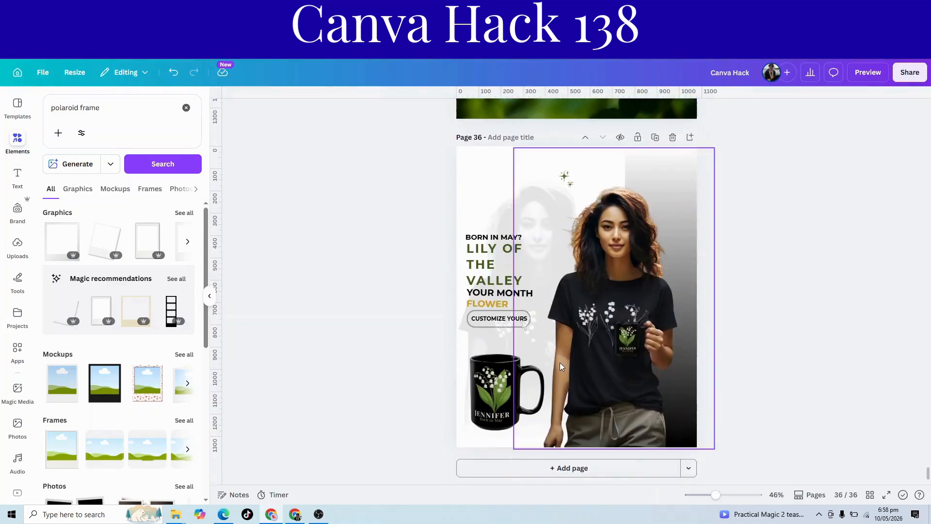
click(541, 469)
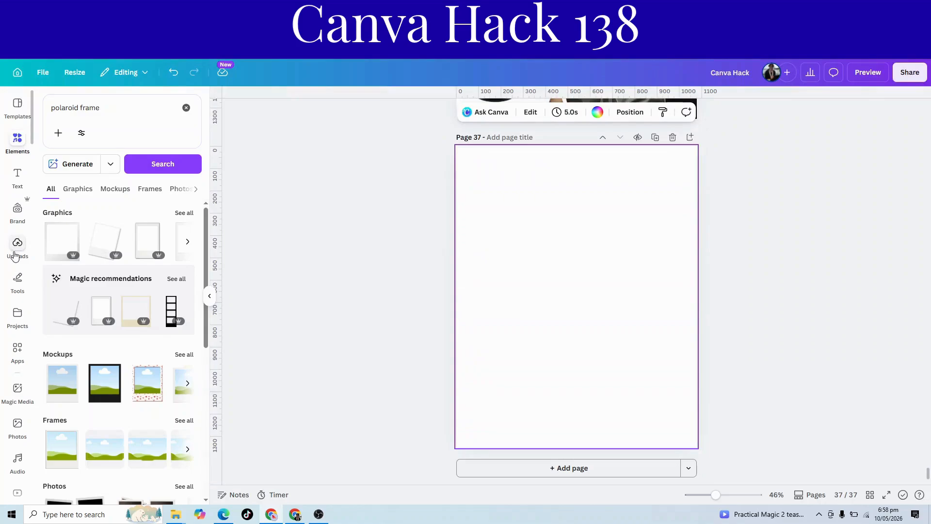
click(17, 245)
click(171, 231)
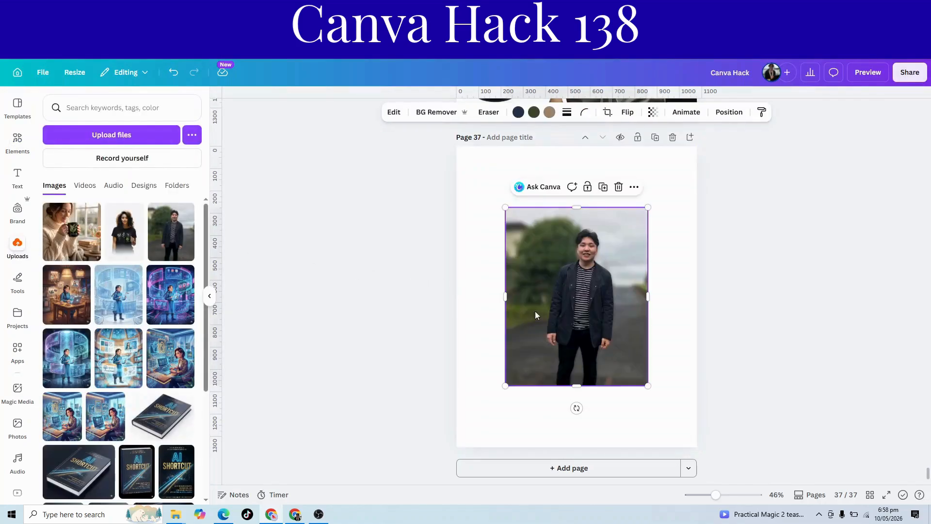
- Enlarge the man's photo to cover the page and crop its overhanging left and lower edges to the page boundary
drag(536, 315, 621, 266)
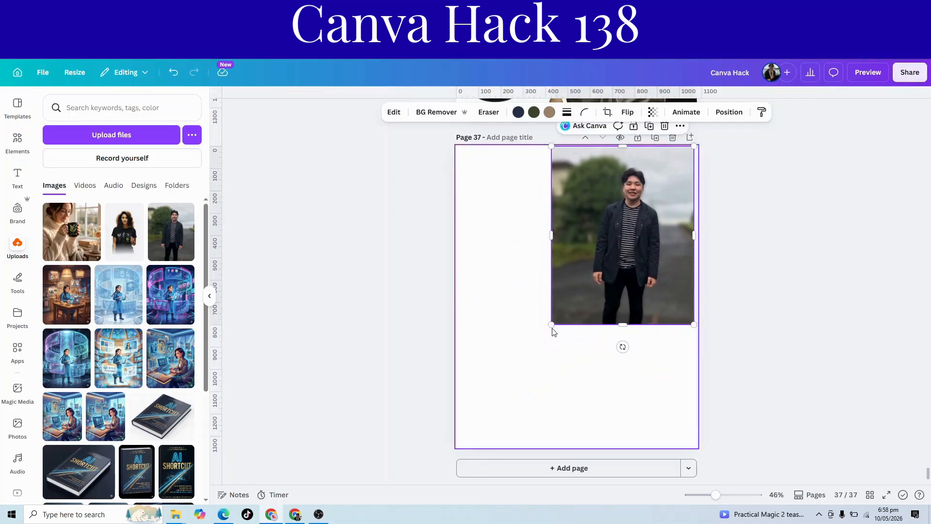
drag(553, 332, 386, 434)
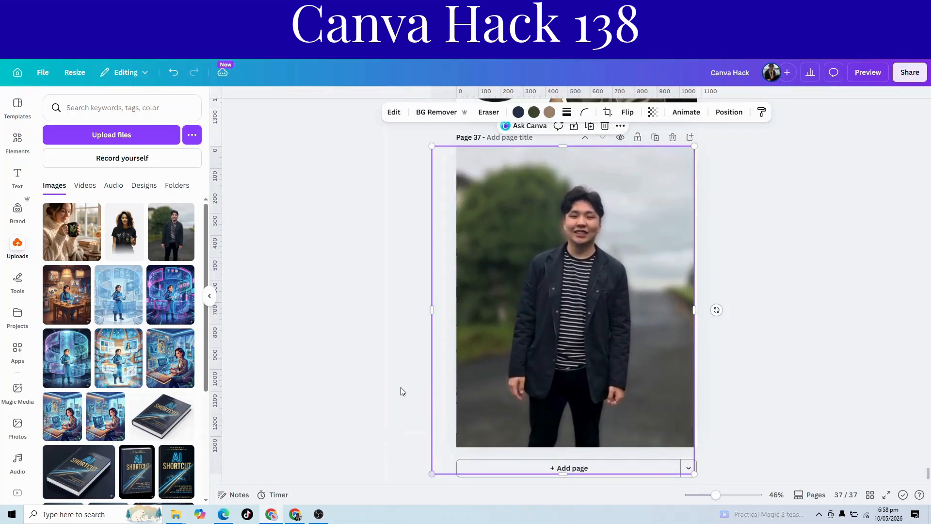
drag(432, 309, 456, 310)
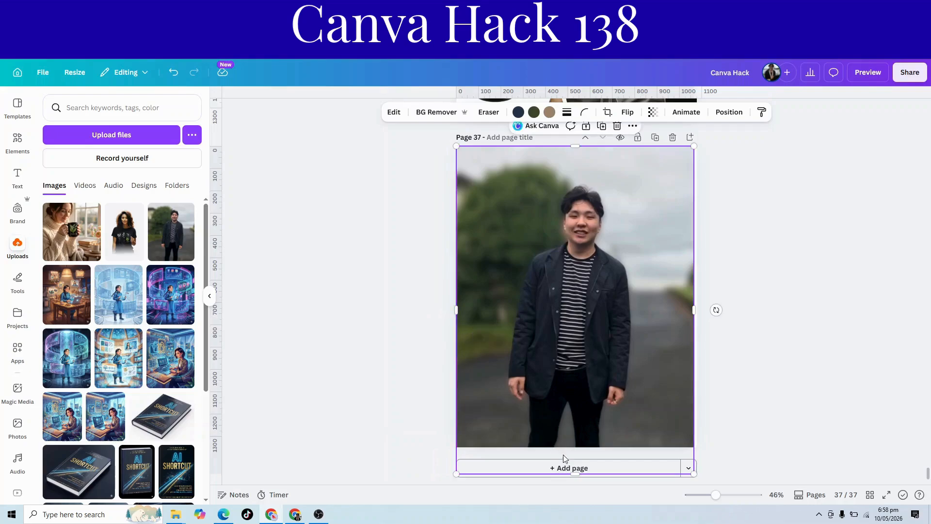
drag(573, 473, 570, 446)
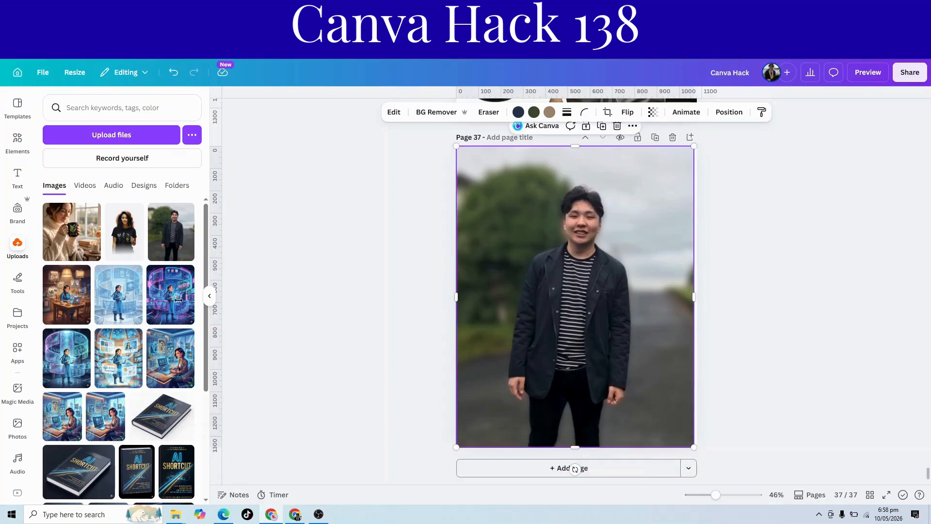
- Insert the first white polaroid frame graphic and position it over the man's torso
click(17, 140)
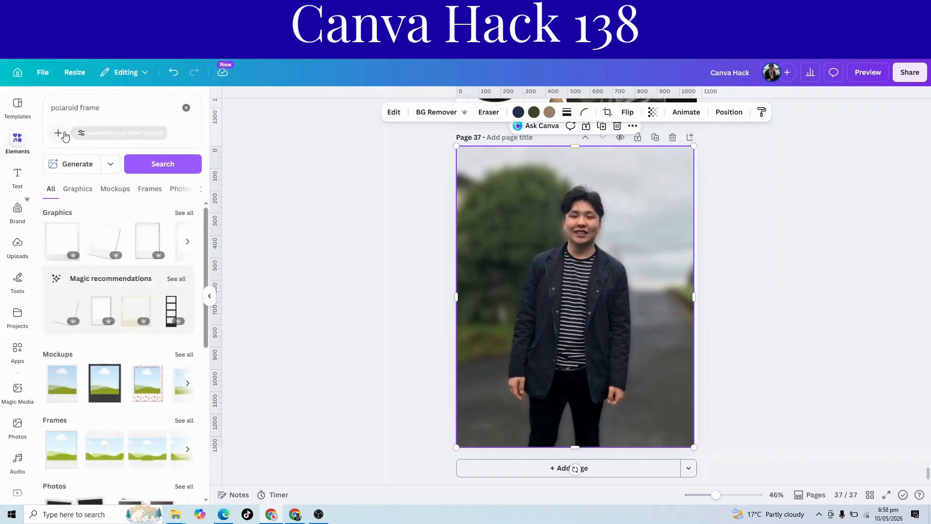
click(78, 108)
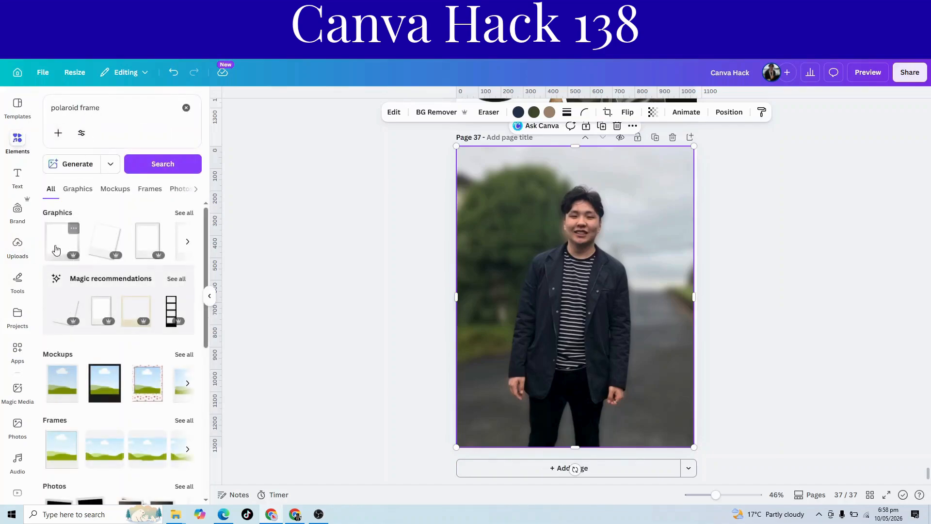
click(69, 228)
drag(581, 330, 578, 341)
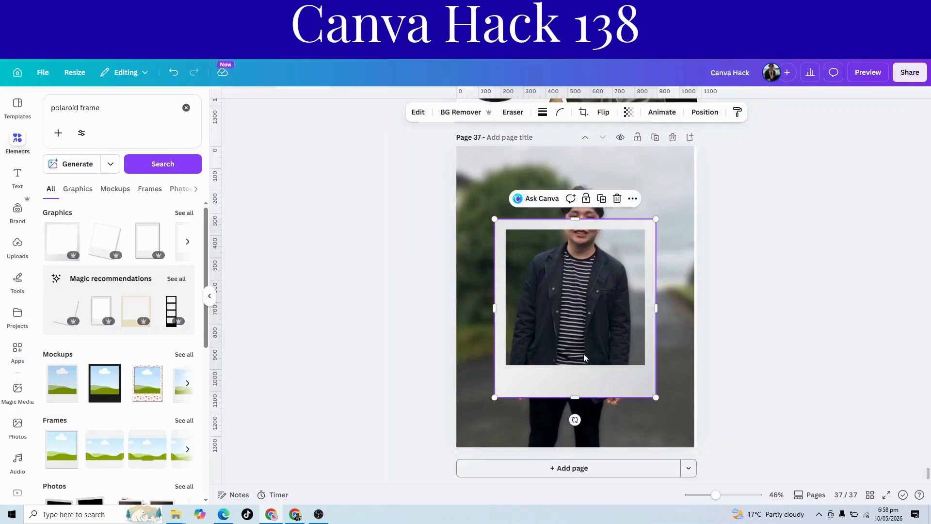
- Extend the background photo to the page's right edge and crop its lower edge flush with the page
click(682, 193)
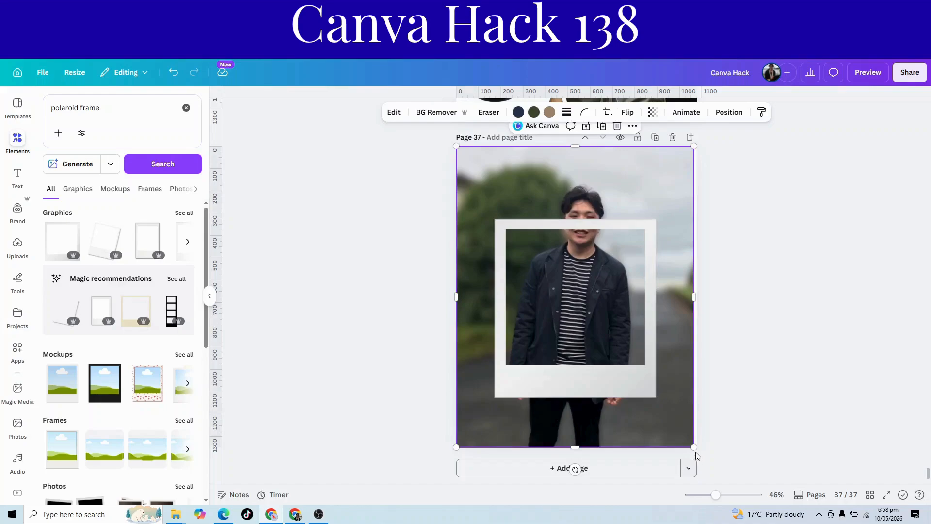
drag(694, 447, 696, 451)
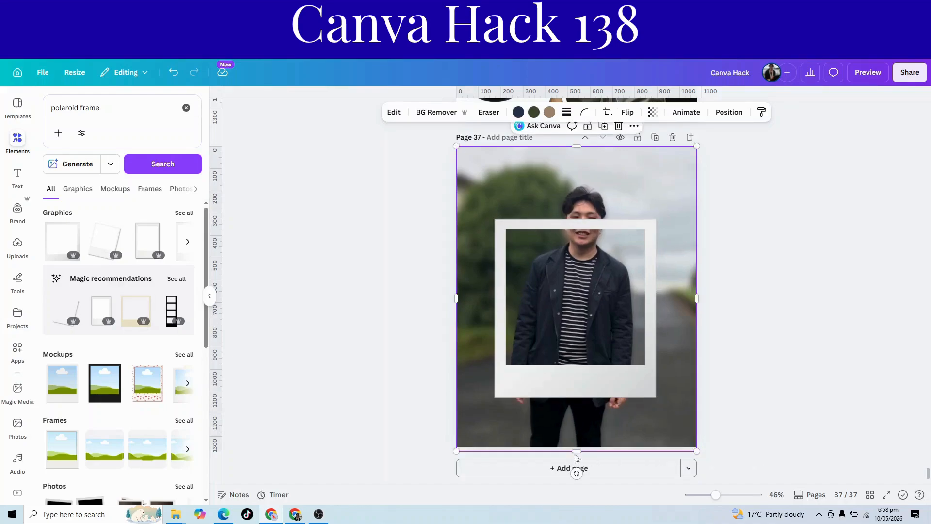
drag(573, 451, 574, 447)
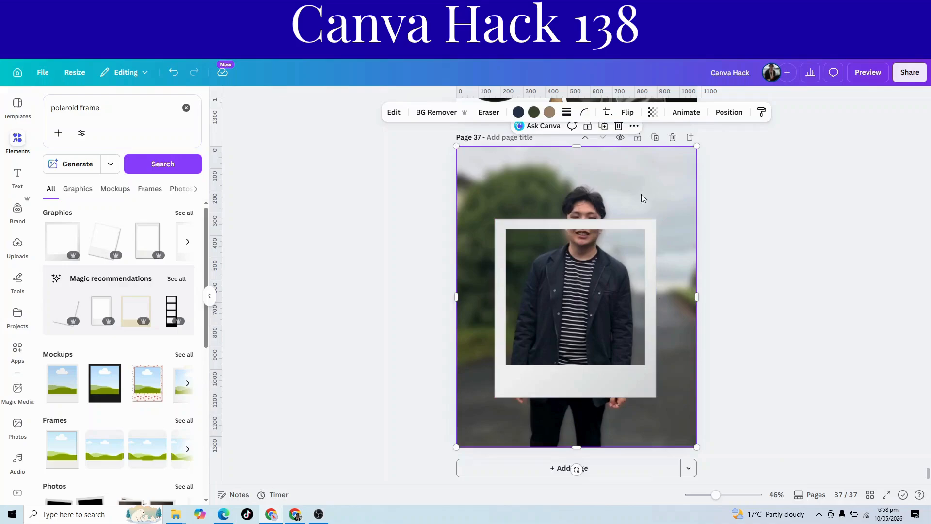
- Duplicate the background photo on page 37 and move the copy aside toward the upper right
click(655, 138)
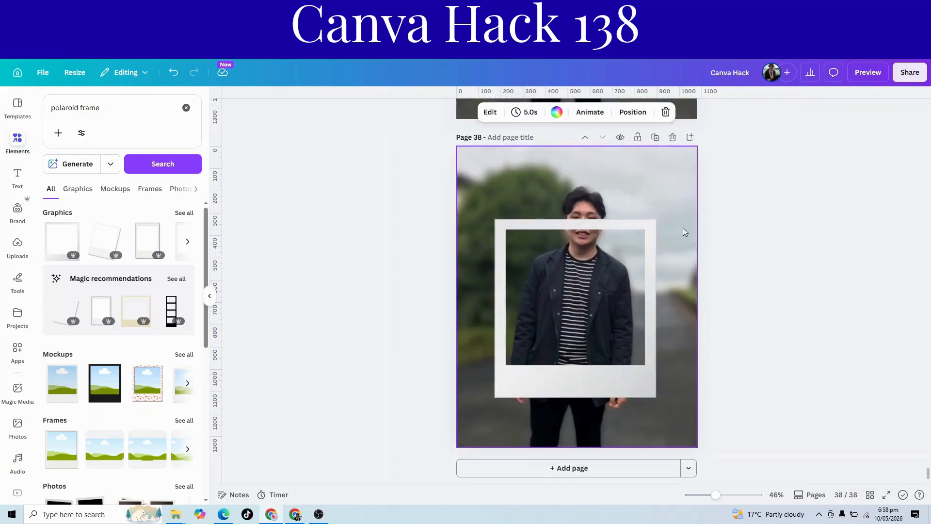
click(673, 137)
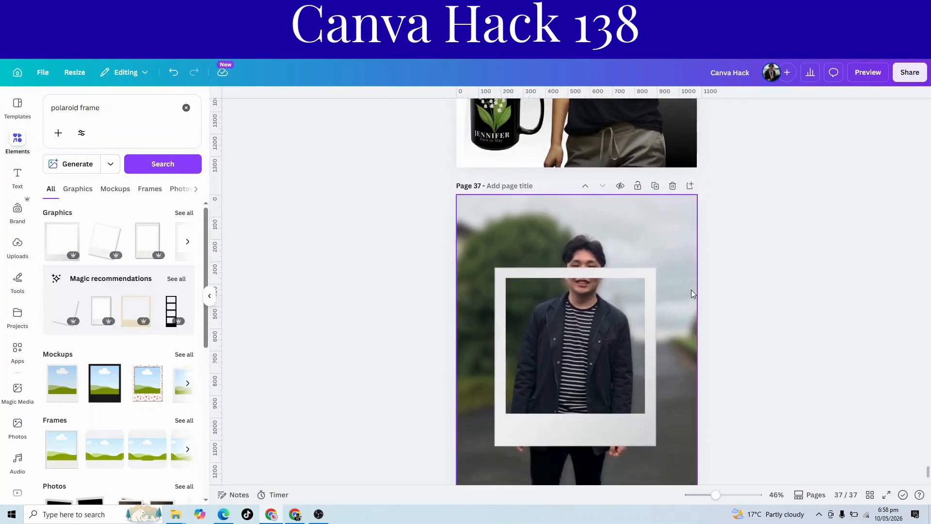
click(662, 216)
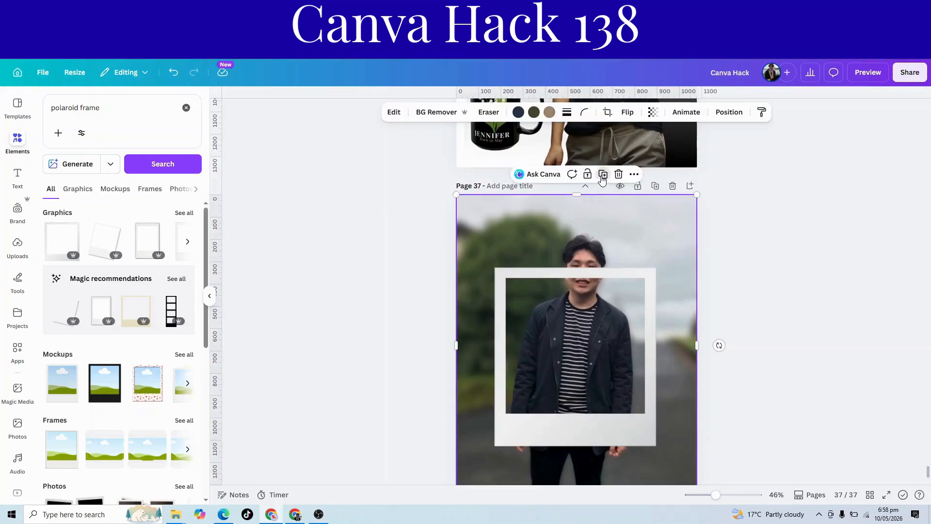
click(607, 177)
drag(639, 235, 805, 136)
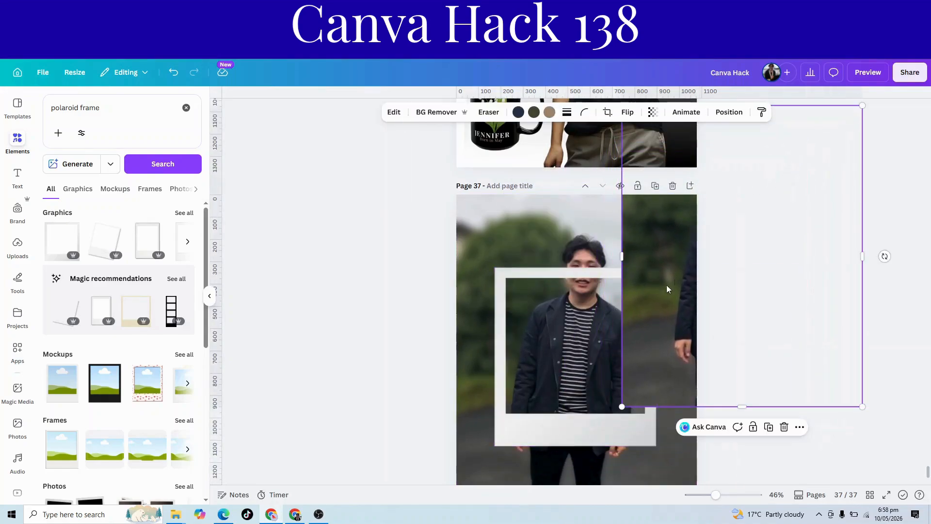
drag(668, 289, 690, 248)
- Crop the original photo on all four sides so it ends within the polaroid frame's outer border
click(571, 213)
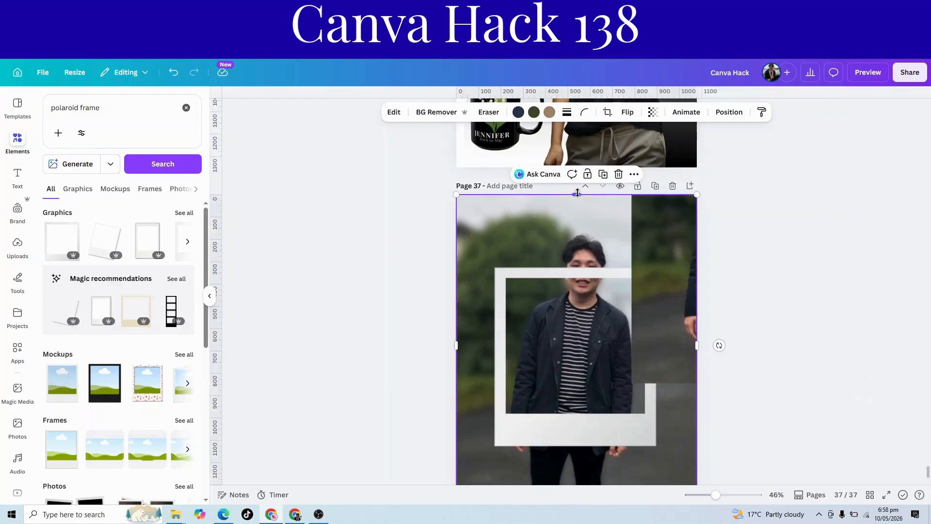
drag(577, 193, 576, 272)
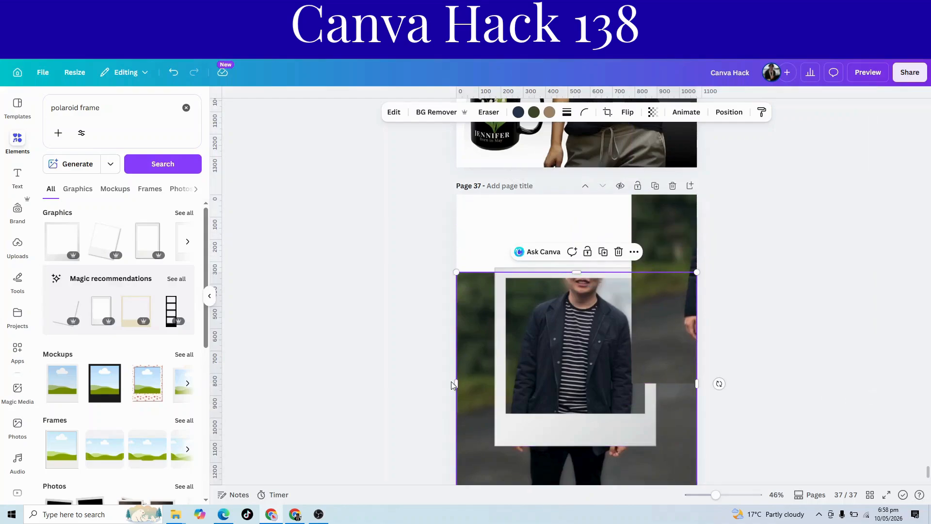
drag(452, 384, 497, 385)
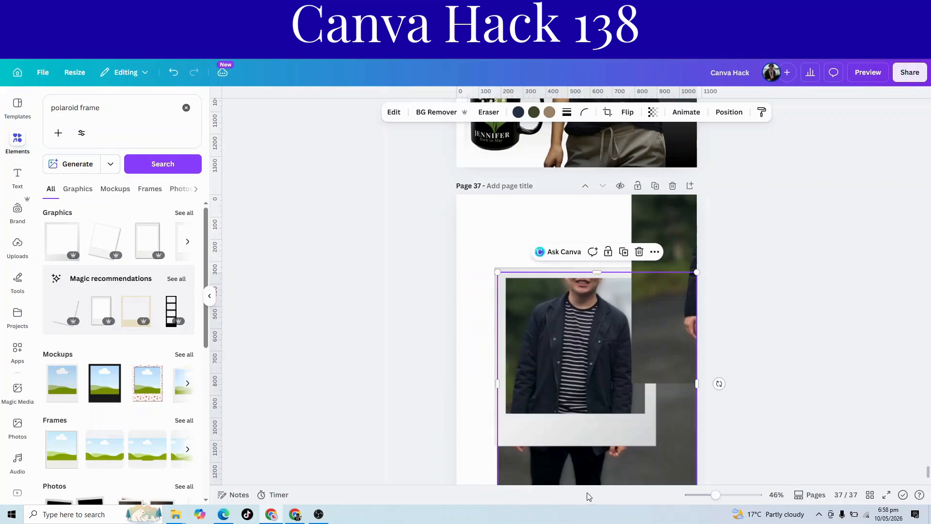
scroll(602, 456, down, 2)
drag(598, 450, 597, 393)
drag(697, 305, 648, 308)
- Move the duplicate photo back so it covers the whole page and lines up with the cropped original
click(674, 221)
drag(674, 221, 508, 318)
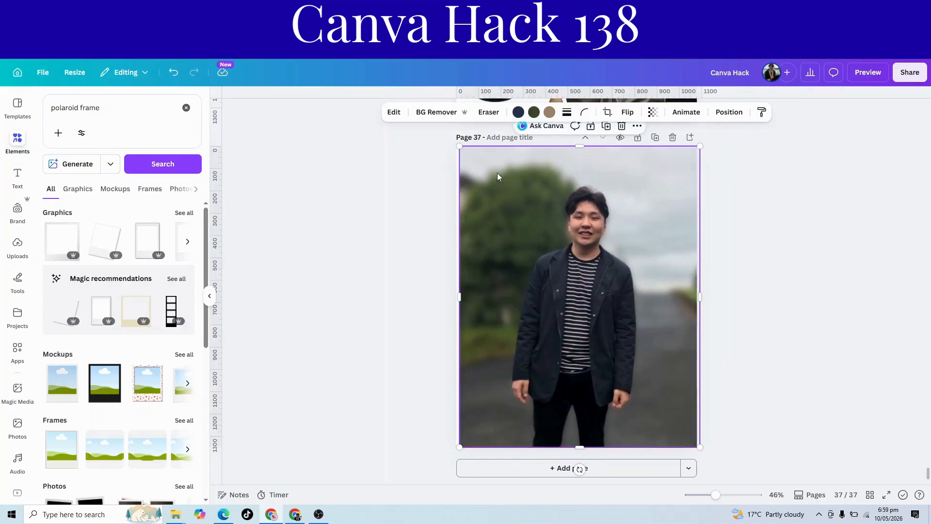
drag(511, 210, 508, 206)
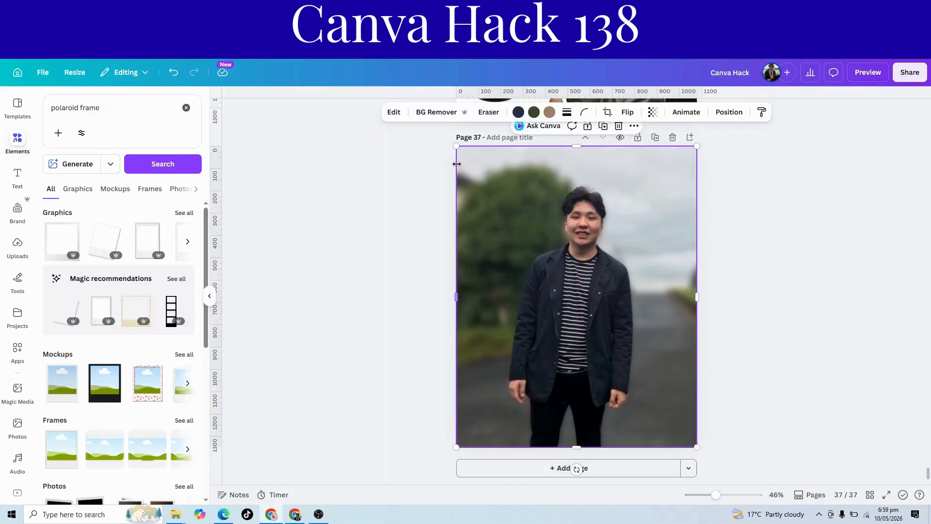
- Remove the duplicate photo's background and crop its lower edge up to the bottom of the polaroid's picture opening
click(436, 113)
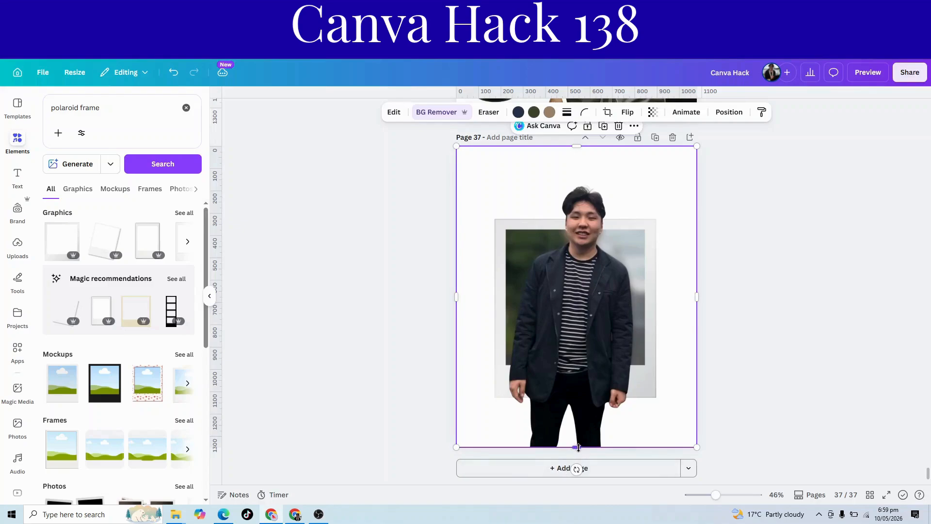
drag(578, 448, 587, 356)
click(803, 406)
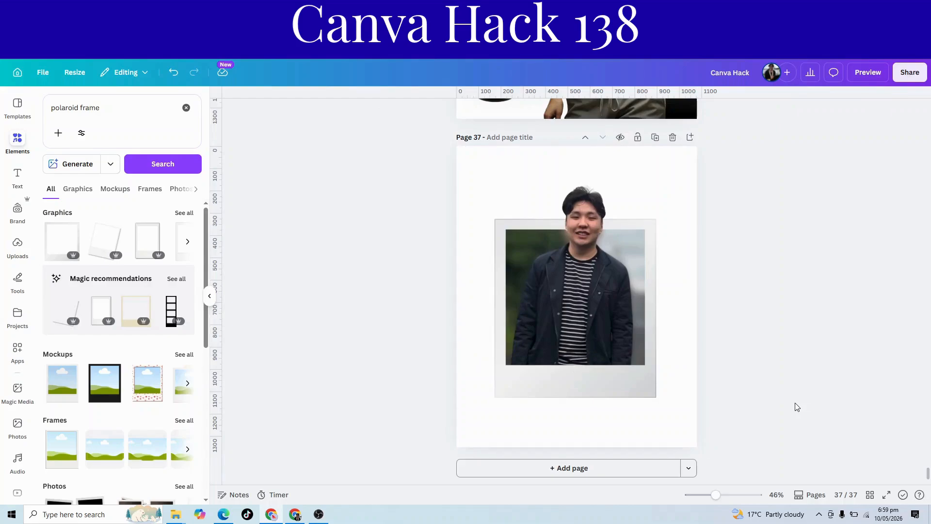
- Set the page background to the lighter olive green from the document colors
click(607, 440)
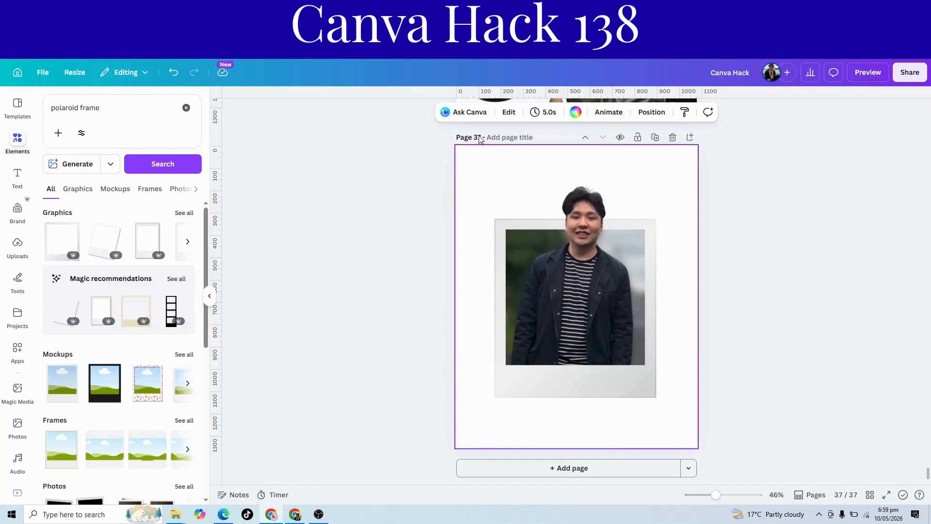
click(576, 112)
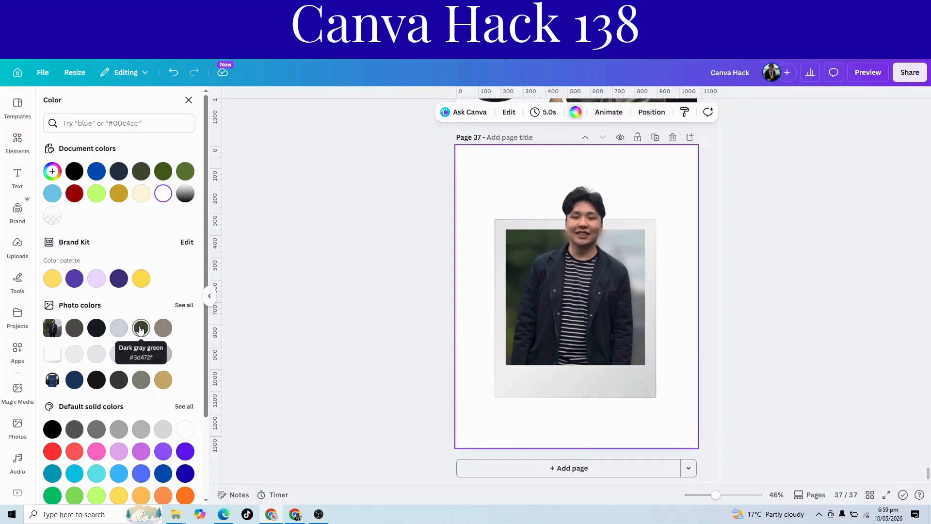
click(164, 172)
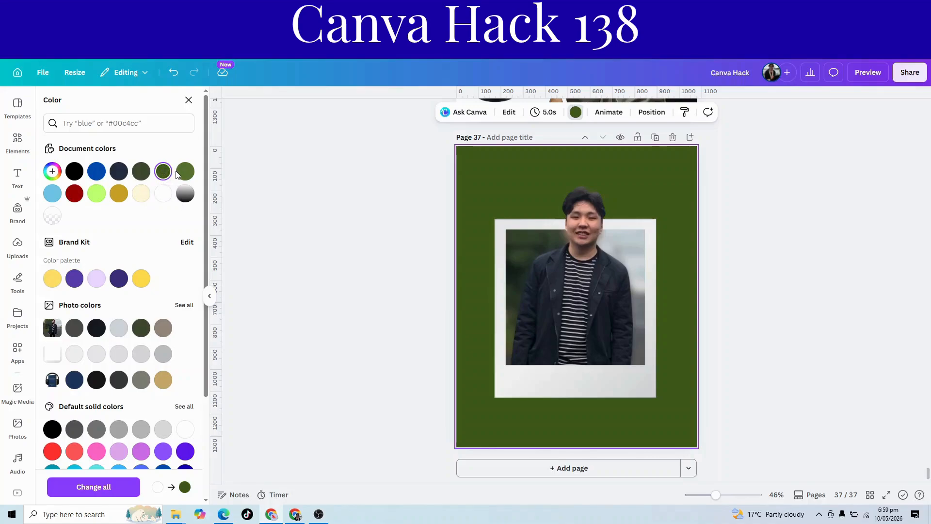
click(185, 171)
click(758, 330)
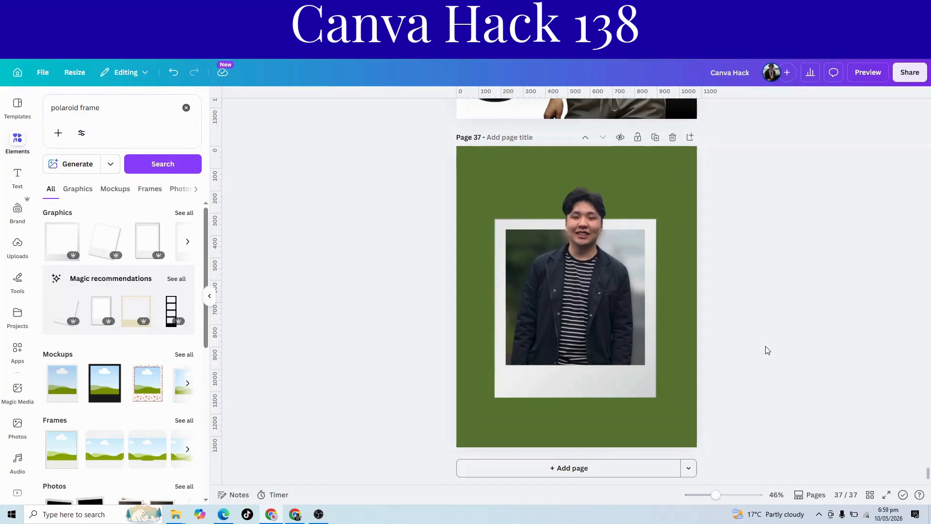
- Add a new page after page 37 and insert the recently used photo of green leaves
scroll(767, 350, up, 10)
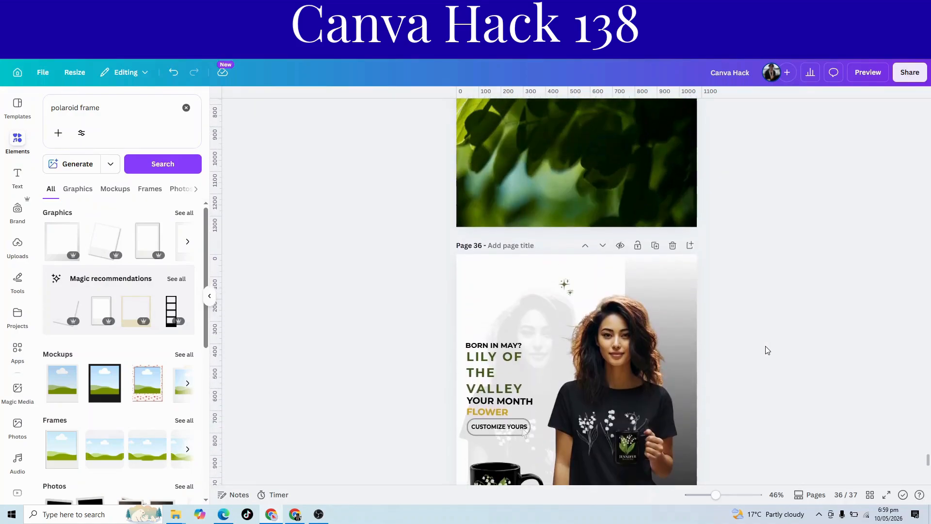
scroll(768, 350, up, 5)
scroll(671, 336, down, 15)
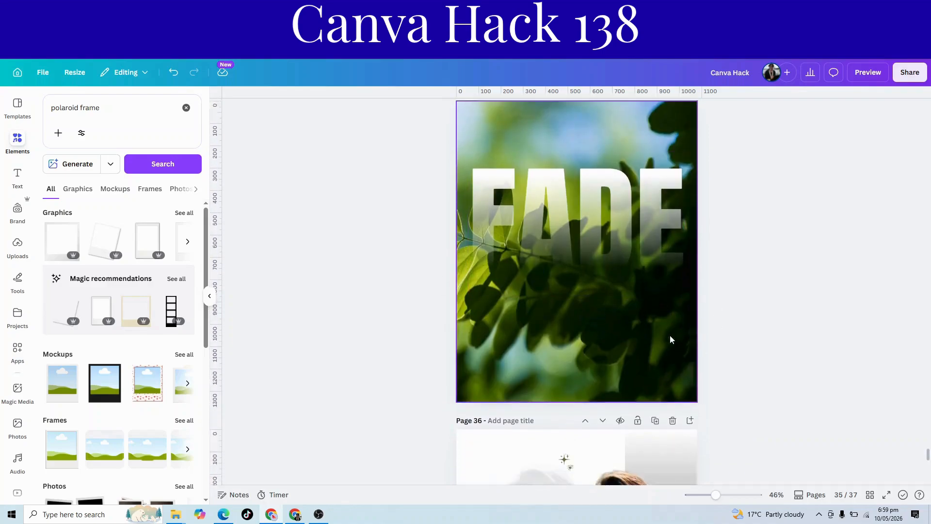
click(581, 476)
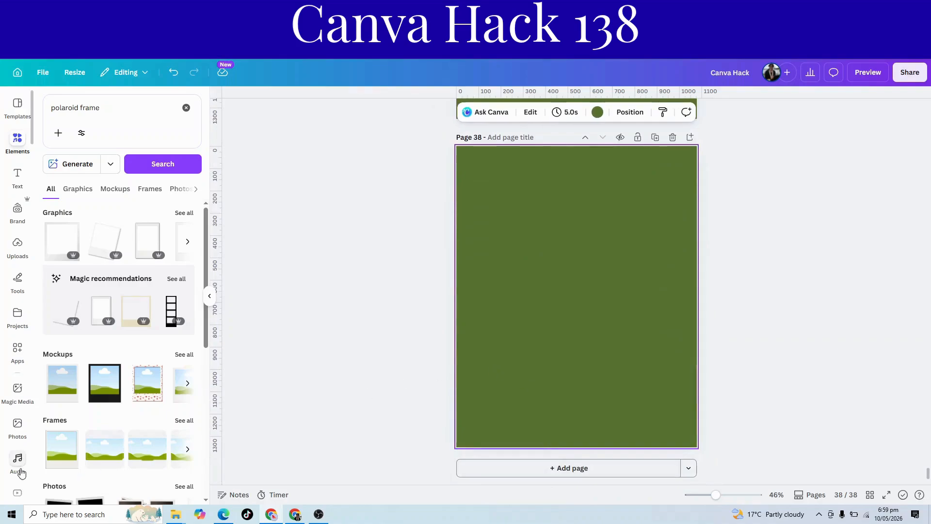
click(18, 427)
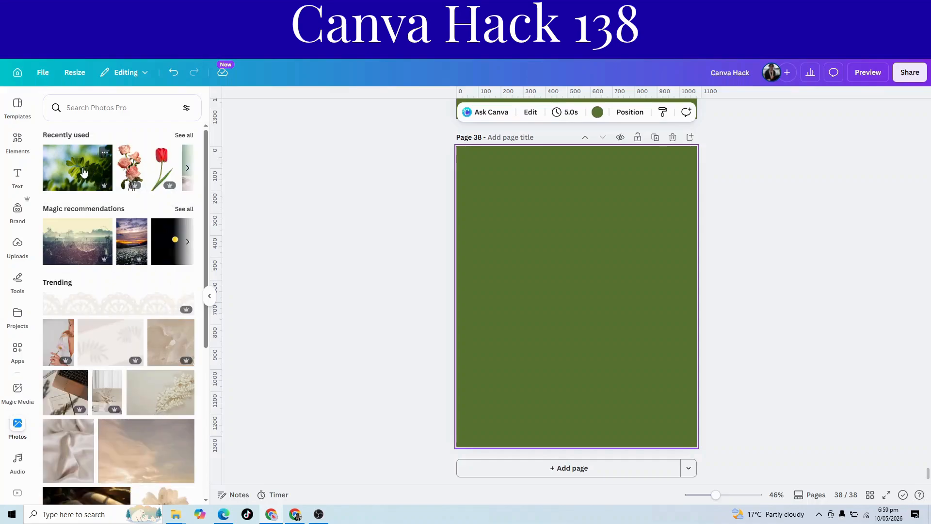
click(84, 172)
- Enlarge the leaves photo to cover page 38 and crop its left side to the page edge
drag(592, 293, 609, 216)
drag(503, 274, 288, 516)
drag(246, 297, 456, 310)
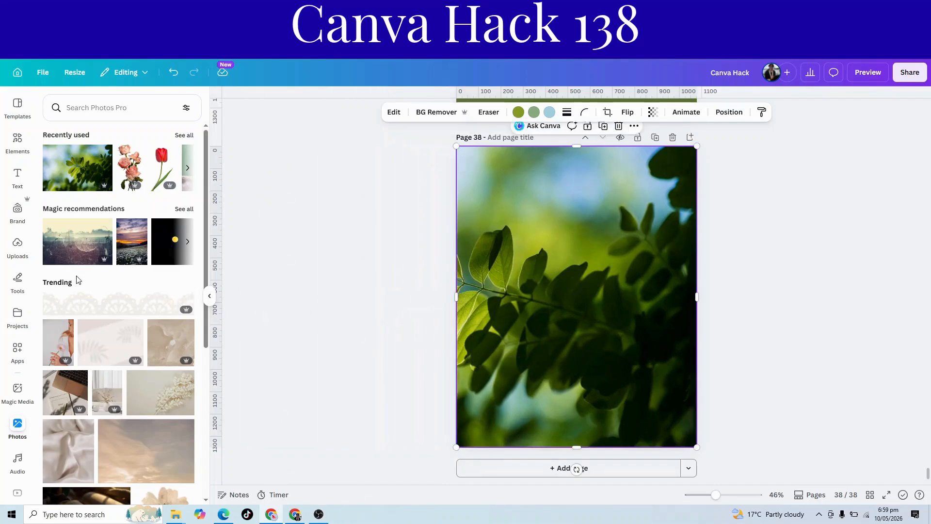
- Add a heading reading BATAA over the leaves photo and enlarge it to about font size 218
click(18, 181)
click(128, 263)
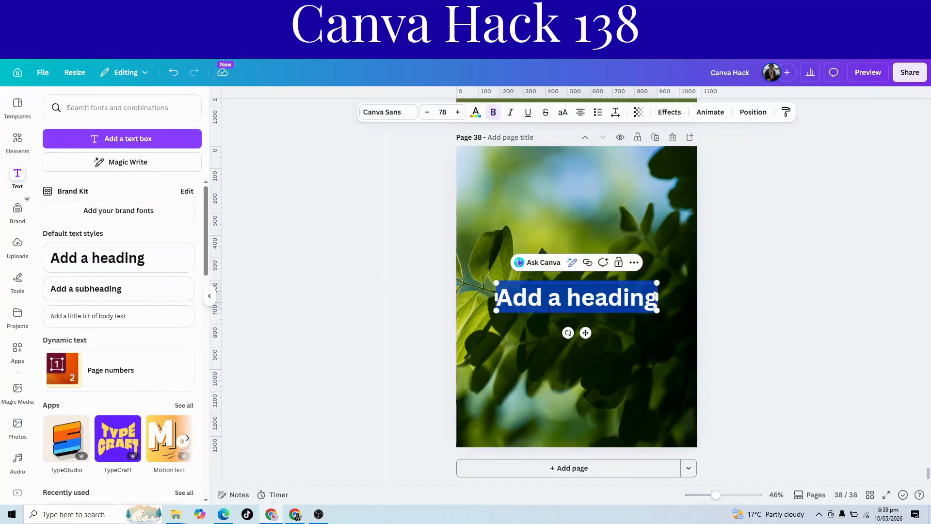
text(BATAA)
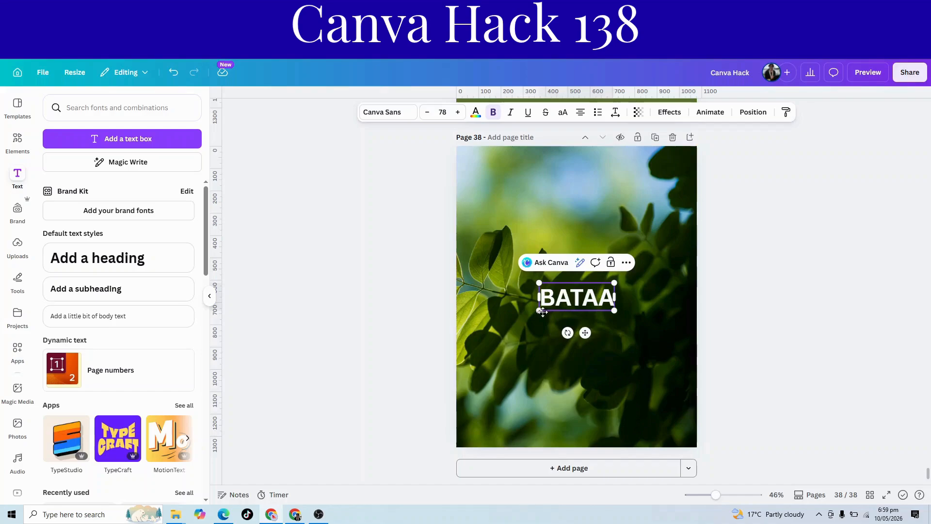
drag(543, 311, 473, 335)
drag(617, 281, 682, 258)
- Set the font of the BATAA heading to Anton
drag(679, 297, 482, 296)
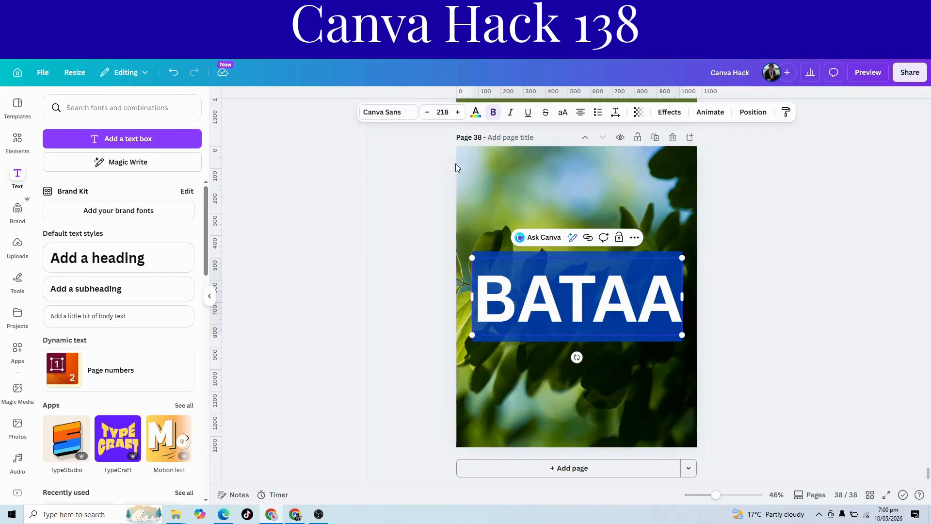
click(476, 112)
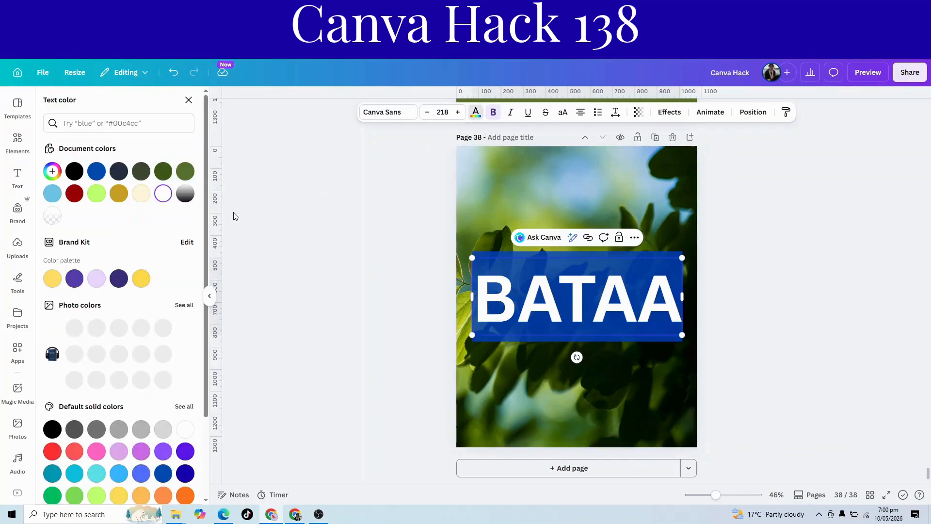
click(380, 112)
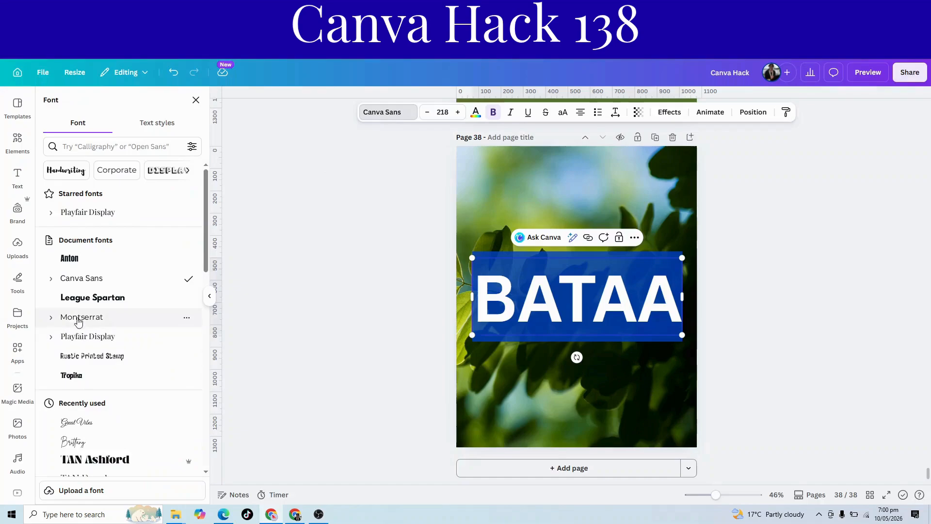
click(70, 258)
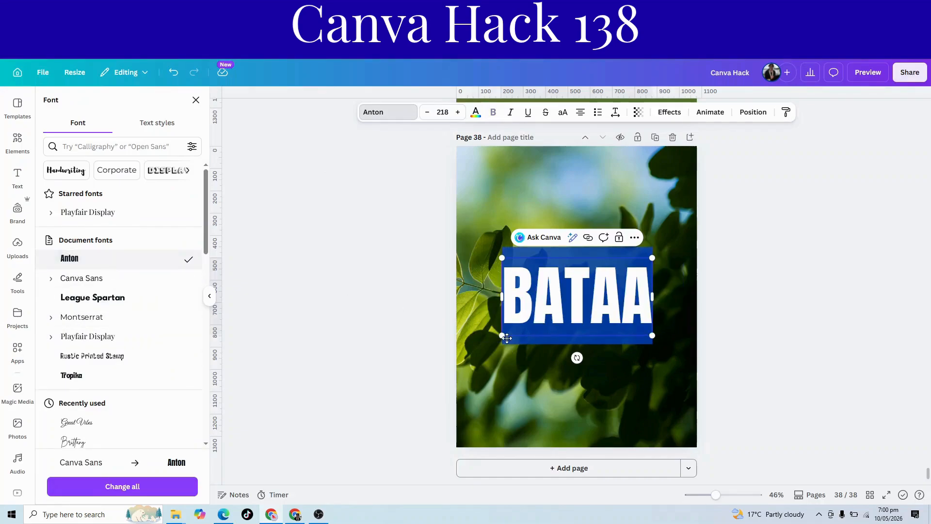
- Enlarge the BATAA text to about font size 320, nearly the page width, and move it slightly up the page
drag(502, 336, 466, 354)
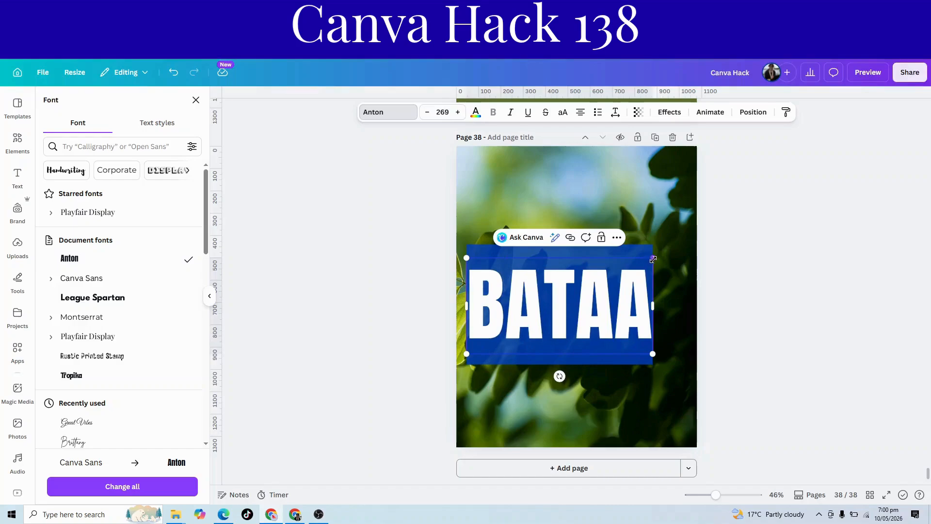
drag(654, 259, 688, 239)
click(777, 392)
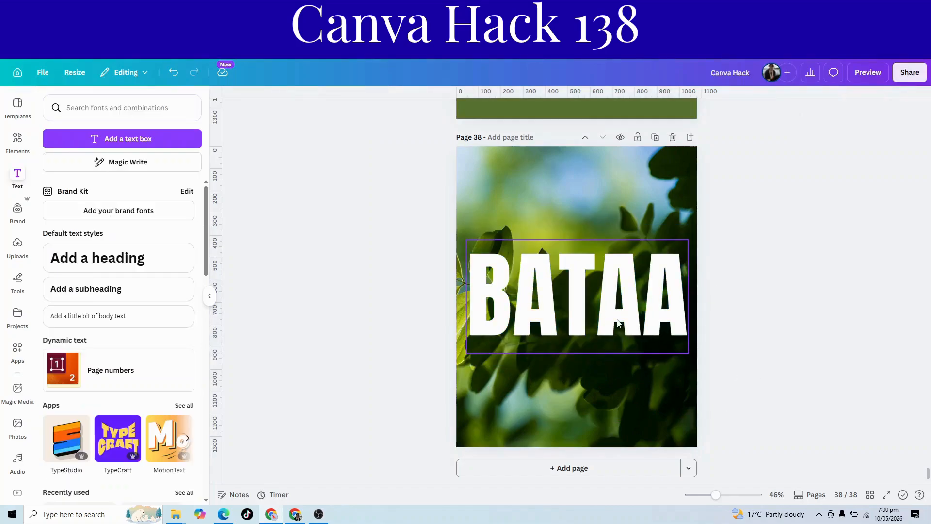
drag(619, 320, 619, 301)
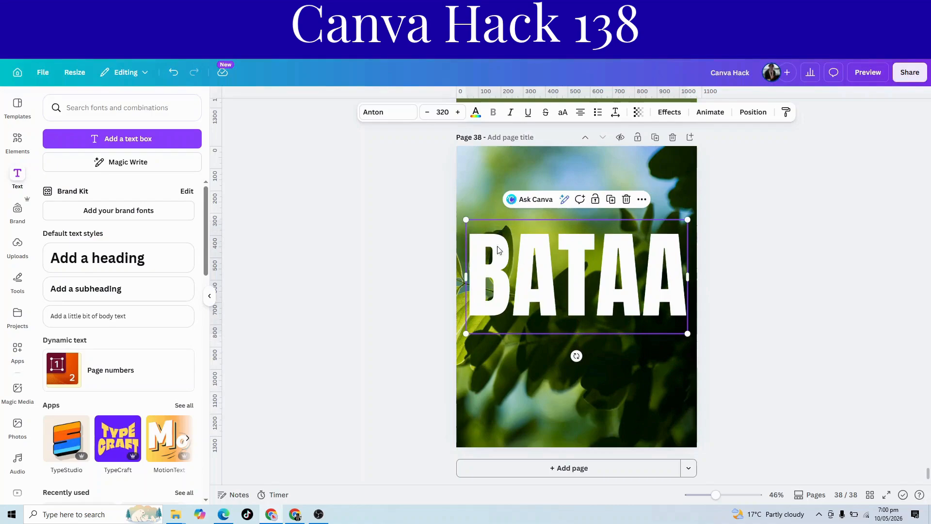
- Apply the default black-to-white gradient as the color of the BATAA text
click(476, 113)
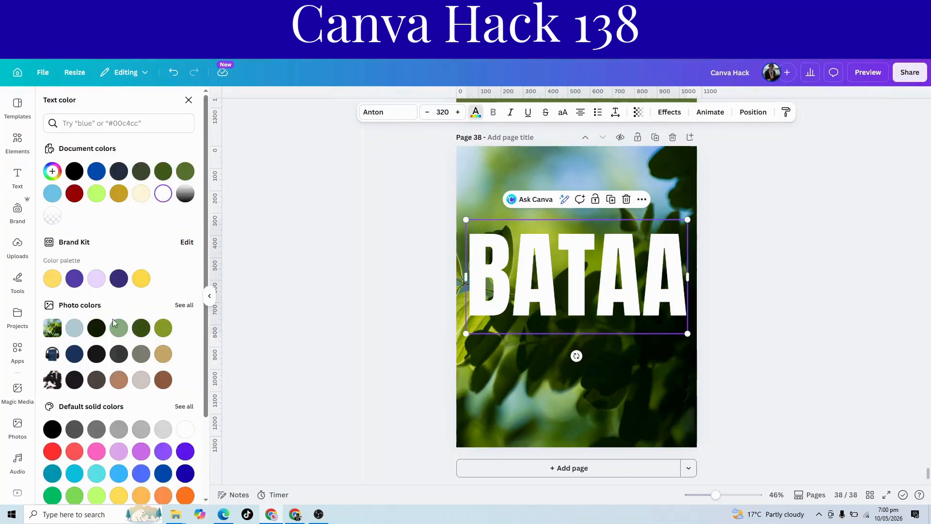
scroll(114, 324, down, 3)
click(97, 443)
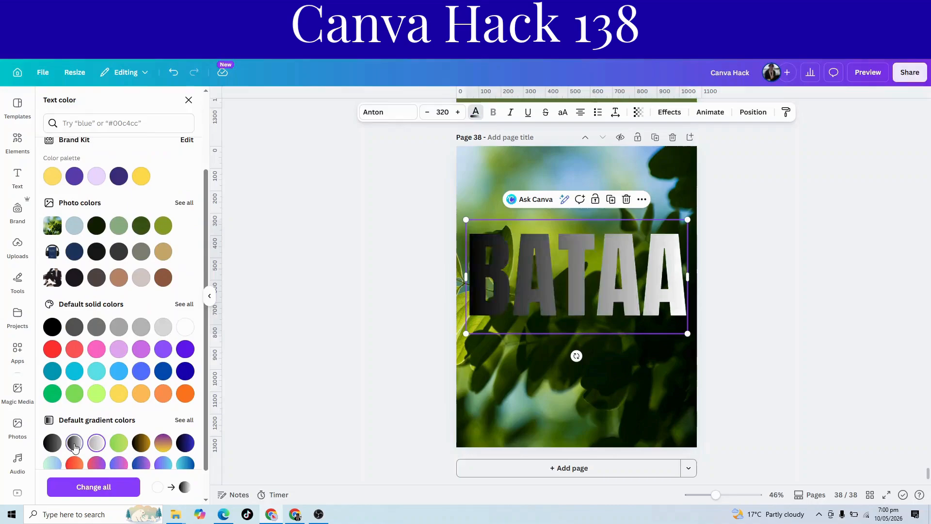
click(75, 444)
scroll(62, 214, up, 3)
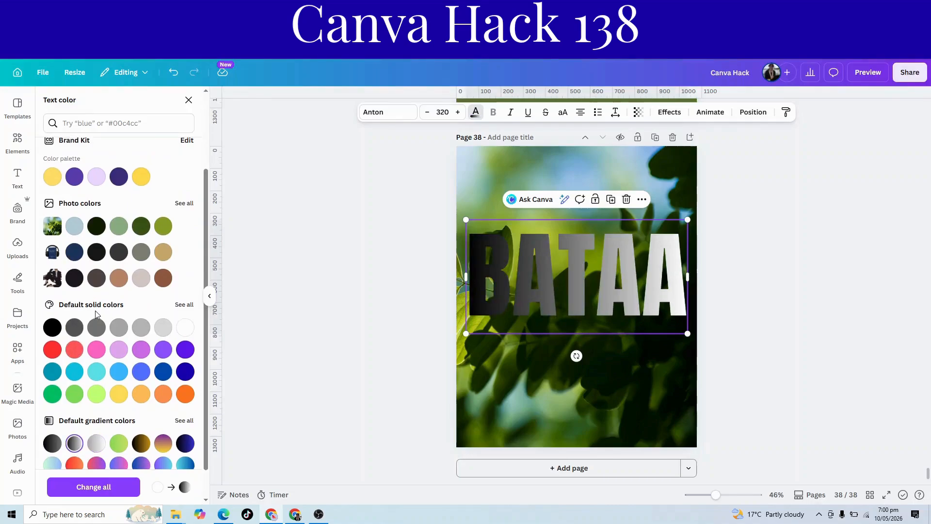
- Rebuild the text gradient from five white colors, adding white stops and removing the black one
click(52, 171)
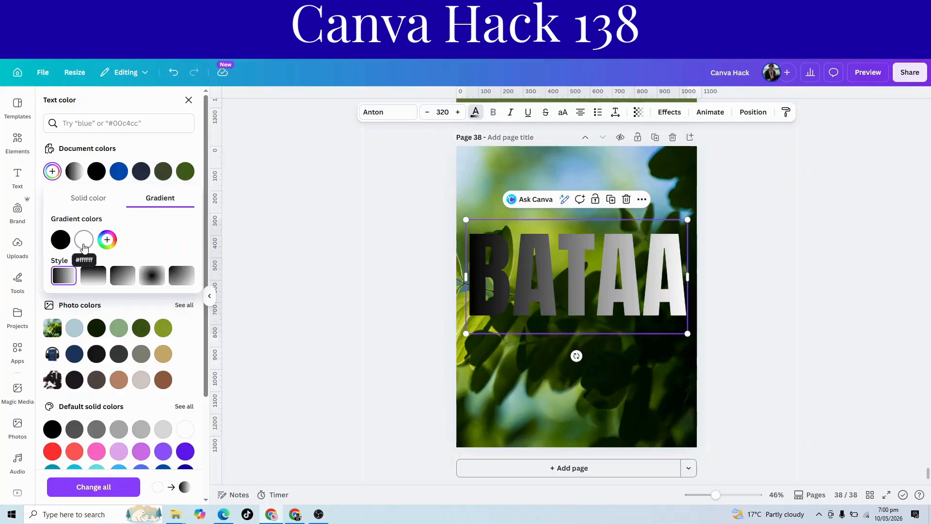
click(108, 242)
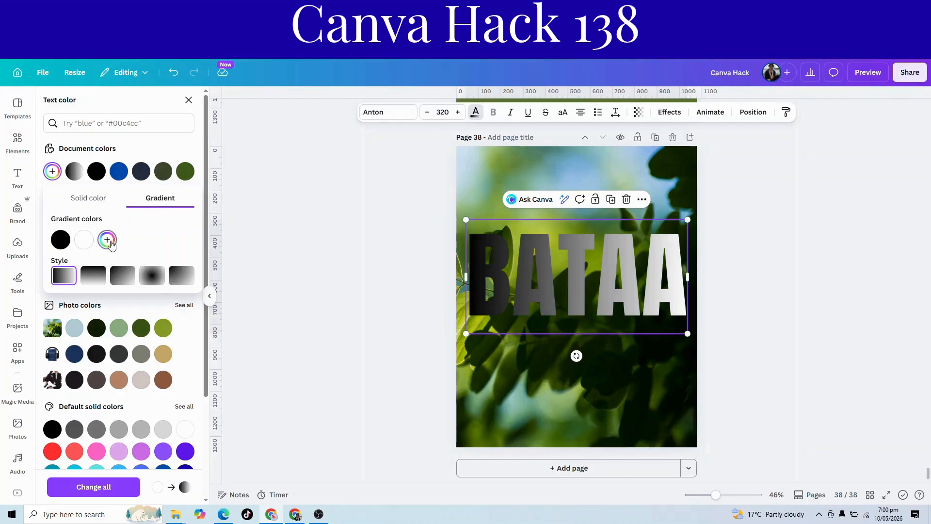
click(131, 240)
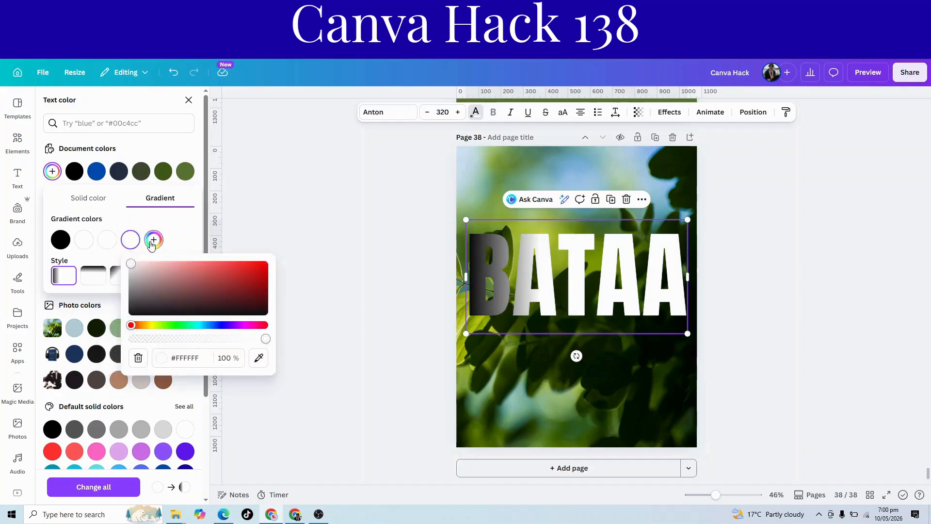
click(154, 240)
click(61, 240)
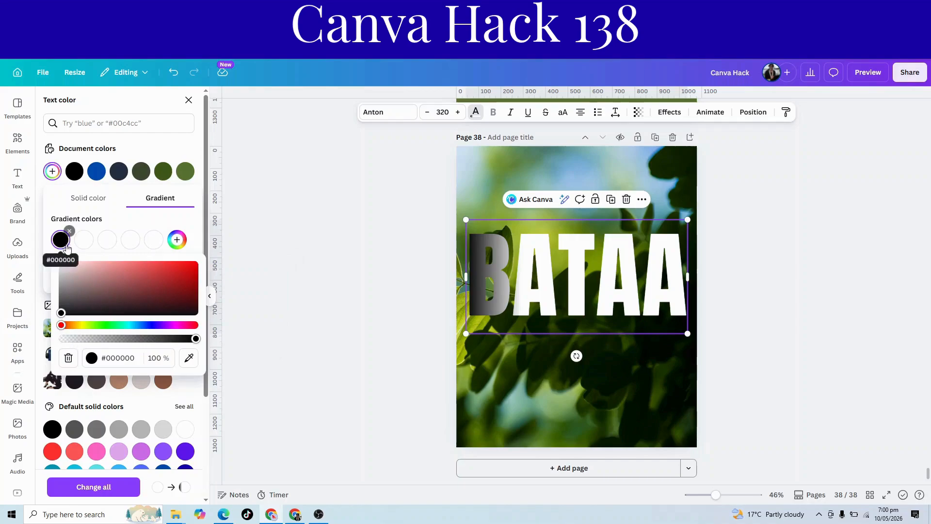
click(69, 231)
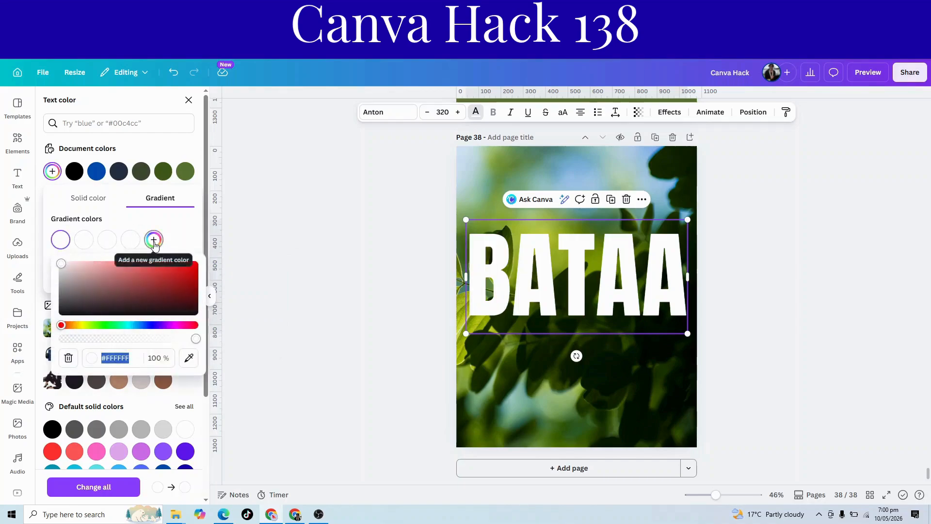
click(154, 239)
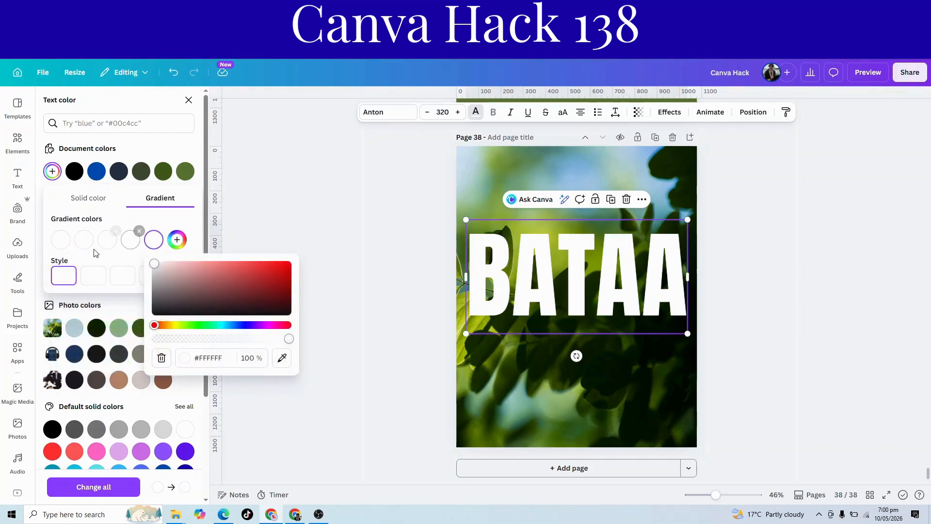
- Set the opacity of the fifth and fourth white gradient colors to 0%
click(153, 243)
click(153, 242)
drag(289, 338, 154, 339)
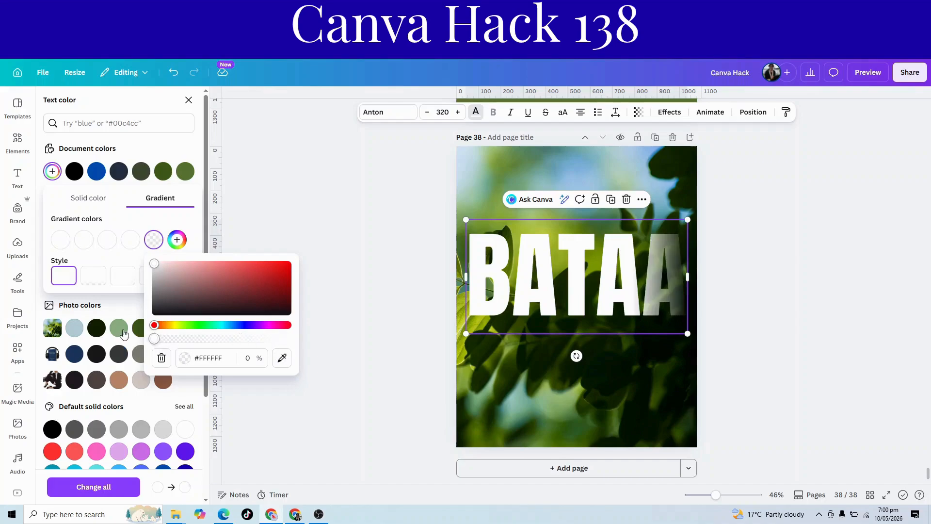
click(130, 239)
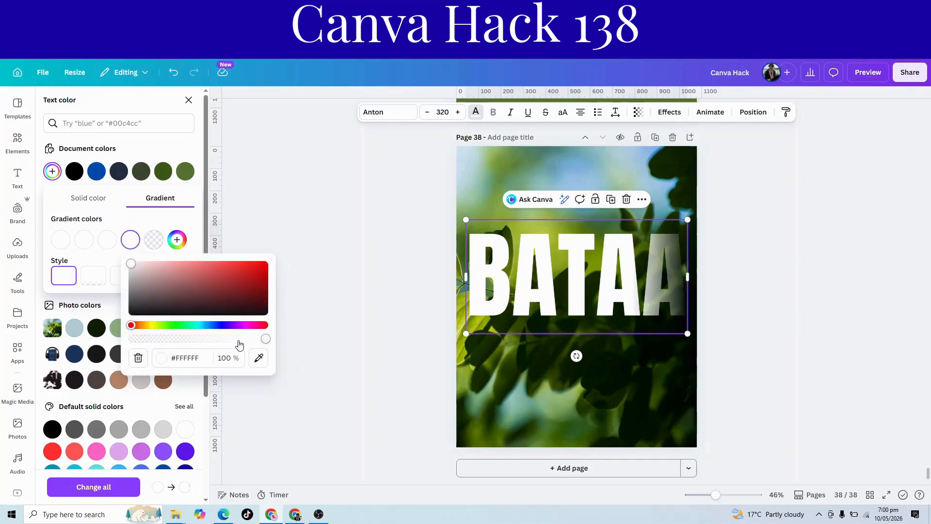
drag(262, 341, 116, 347)
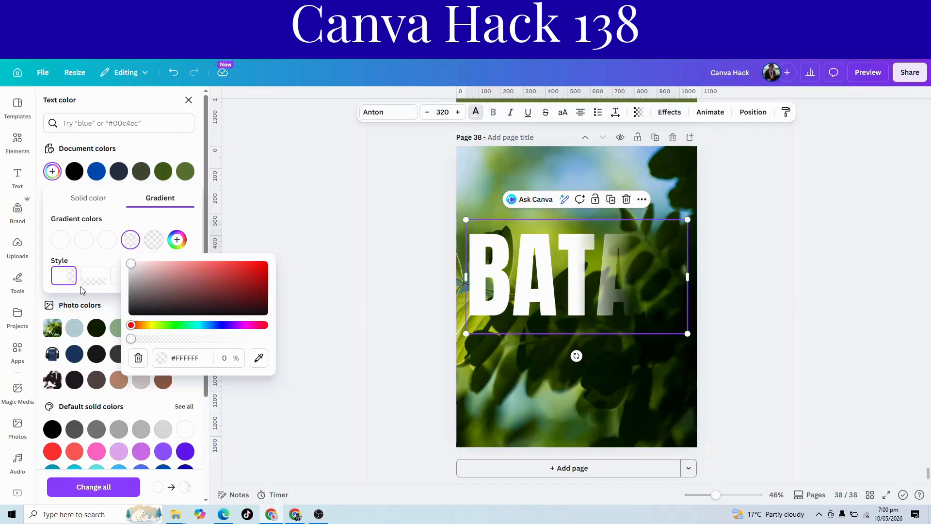
- Set the third gradient color's opacity to 50% and change the gradient style to fade vertically, transparent at the letters' base
click(107, 240)
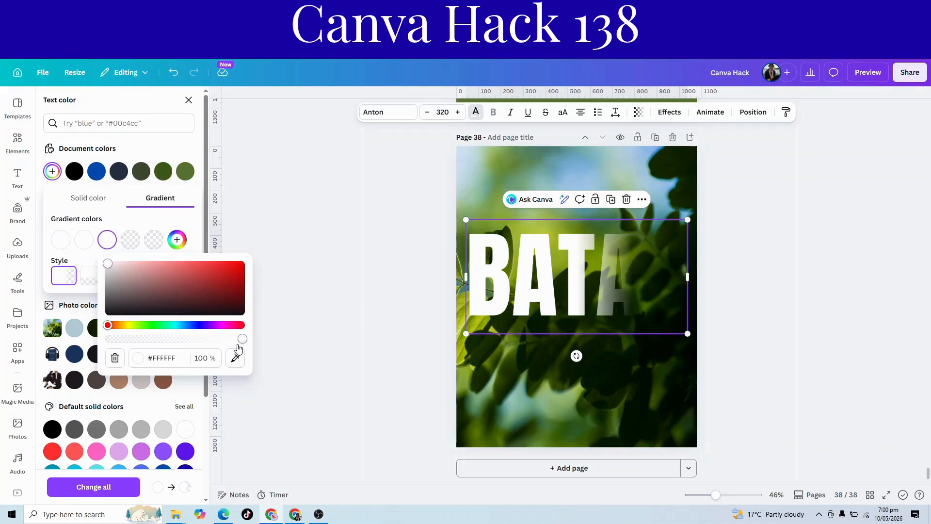
drag(242, 338, 177, 358)
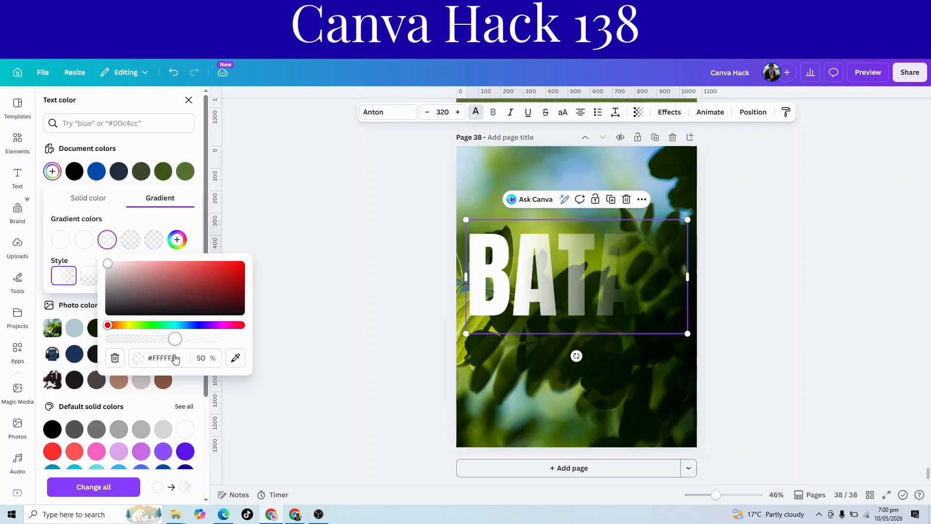
click(85, 281)
click(85, 281)
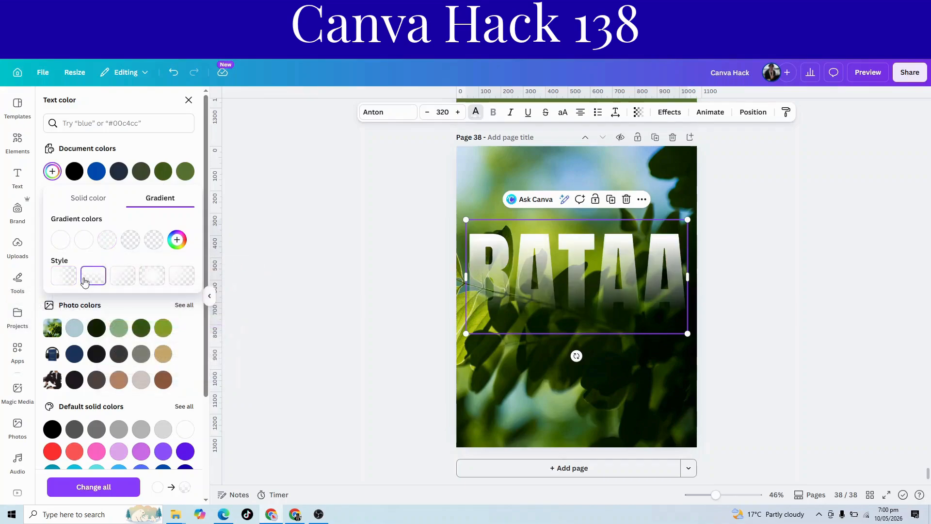
click(564, 384)
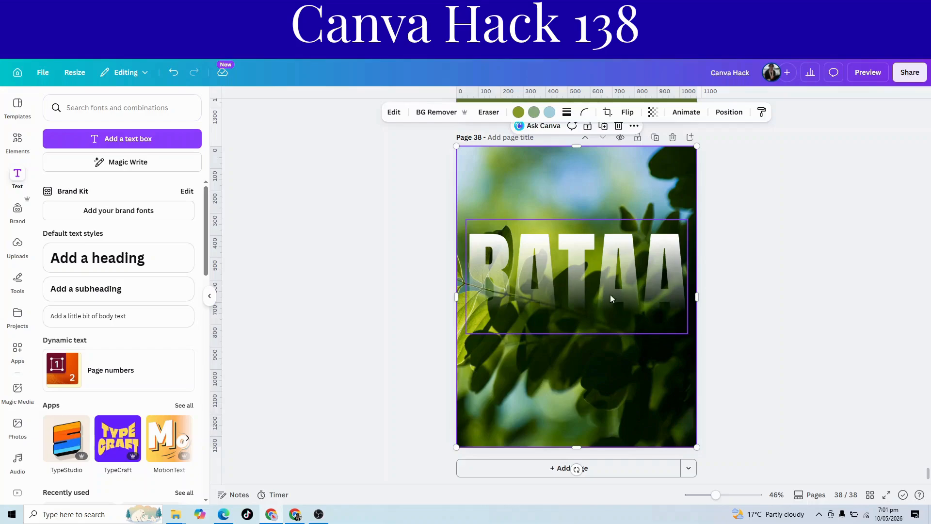
click(800, 365)
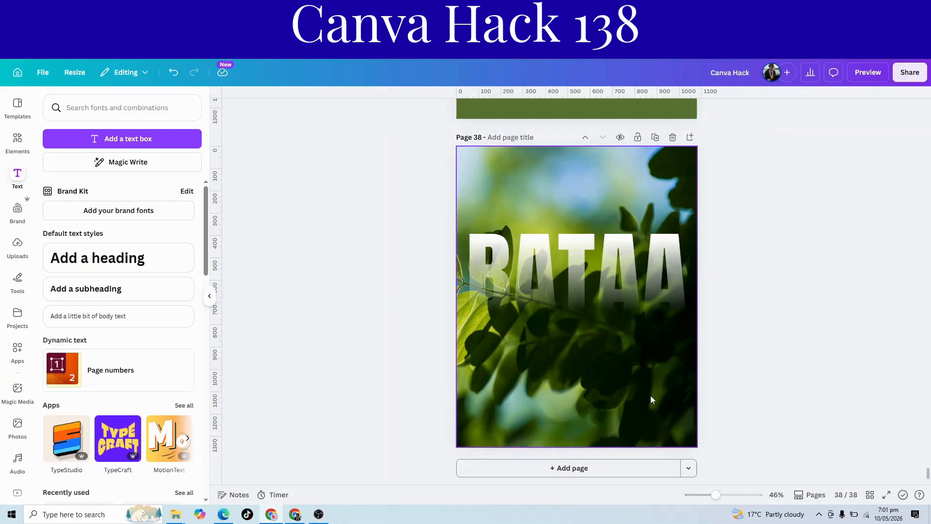
- Add a new page after page 38 and insert the uploaded photo of the woman holding a black mug in the forest
scroll(638, 456, up, 10)
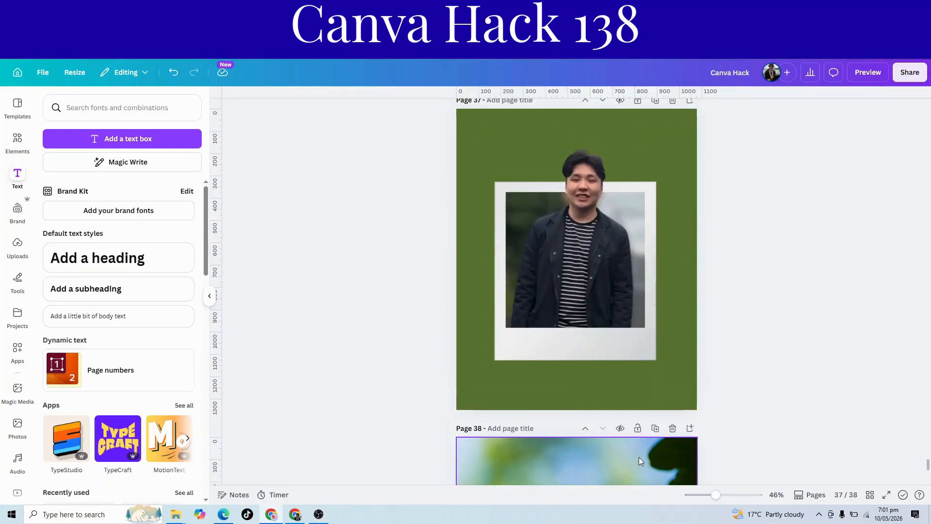
scroll(638, 457, up, 2)
scroll(641, 339, down, 10)
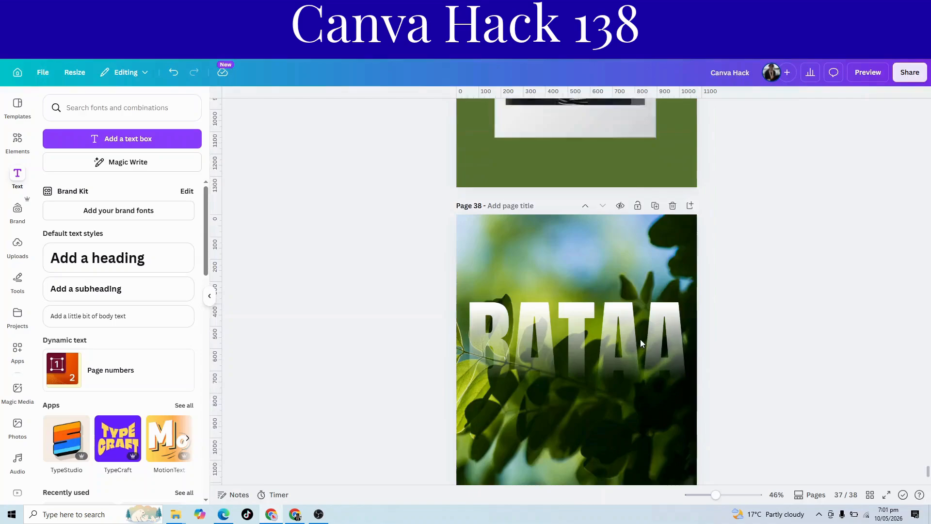
click(595, 466)
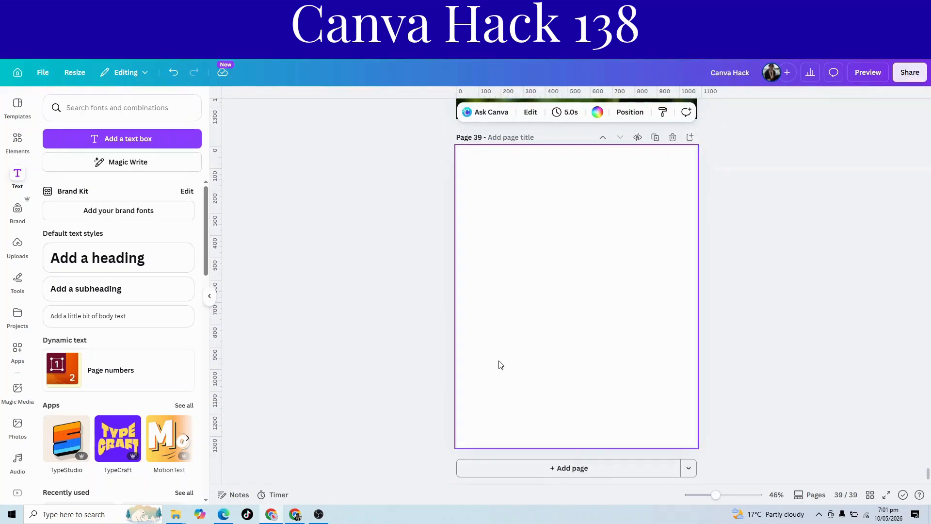
click(19, 250)
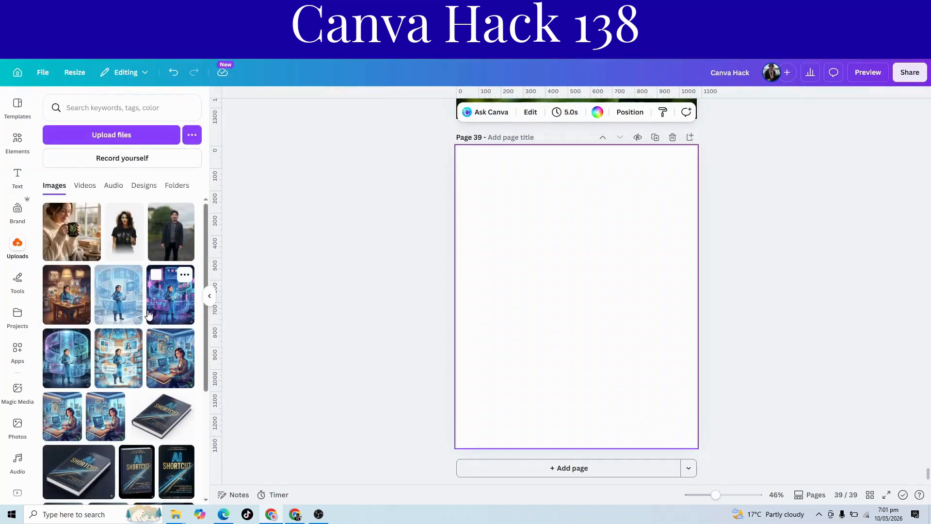
scroll(149, 314, down, 10)
click(65, 321)
- Enlarge the woman's photo to nearly the full height of page 39 and center it horizontally
drag(586, 372, 534, 325)
drag(597, 357, 659, 425)
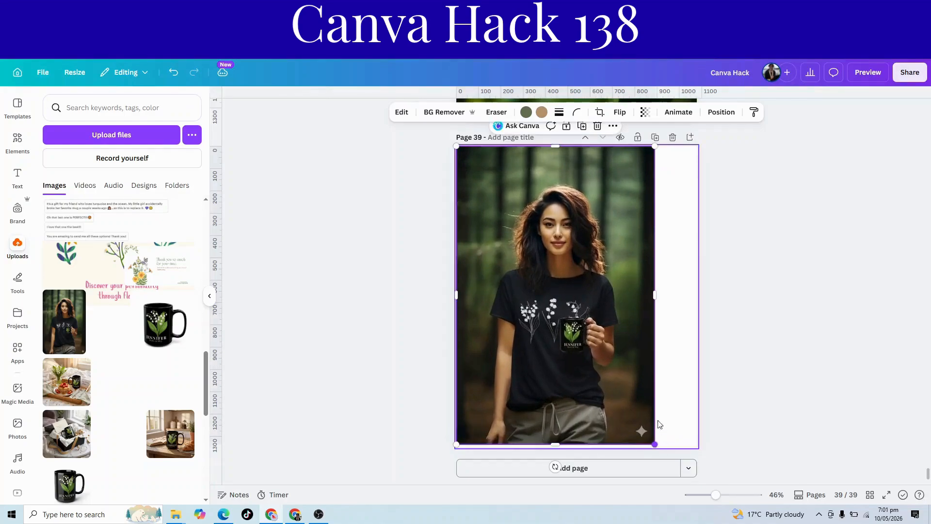
drag(633, 390, 637, 388)
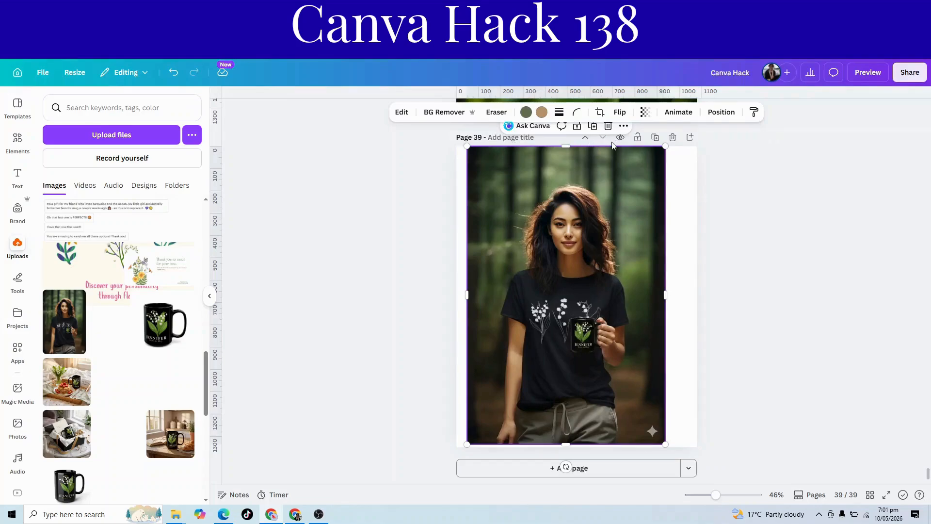
- Duplicate the woman's photo and remove the background from the original centered copy
click(592, 126)
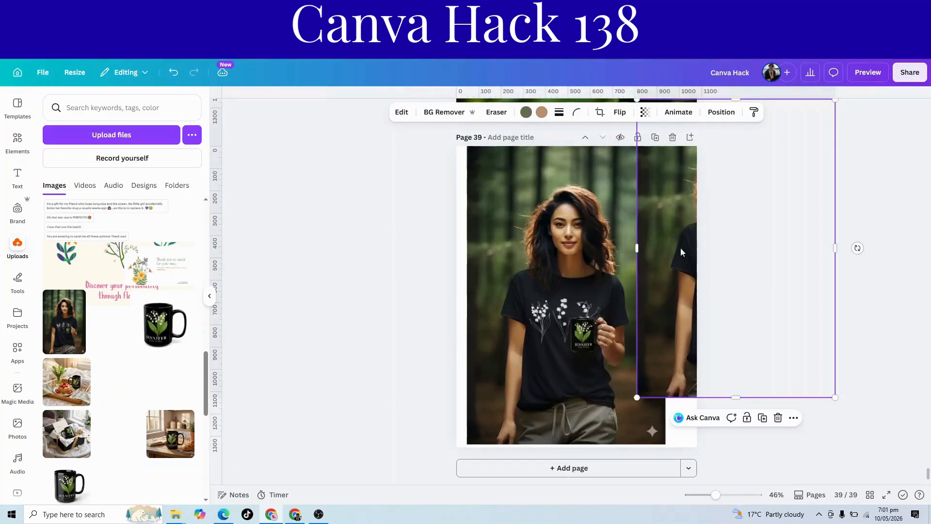
click(554, 260)
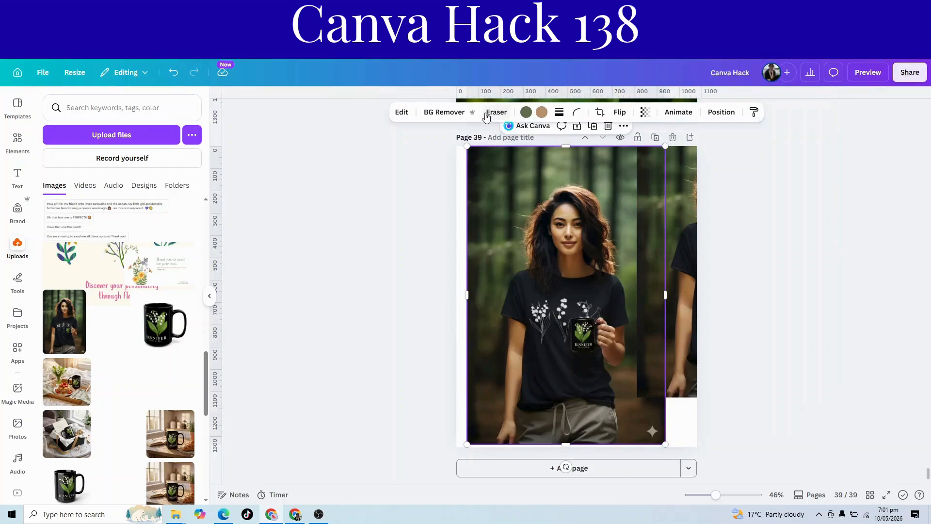
click(443, 115)
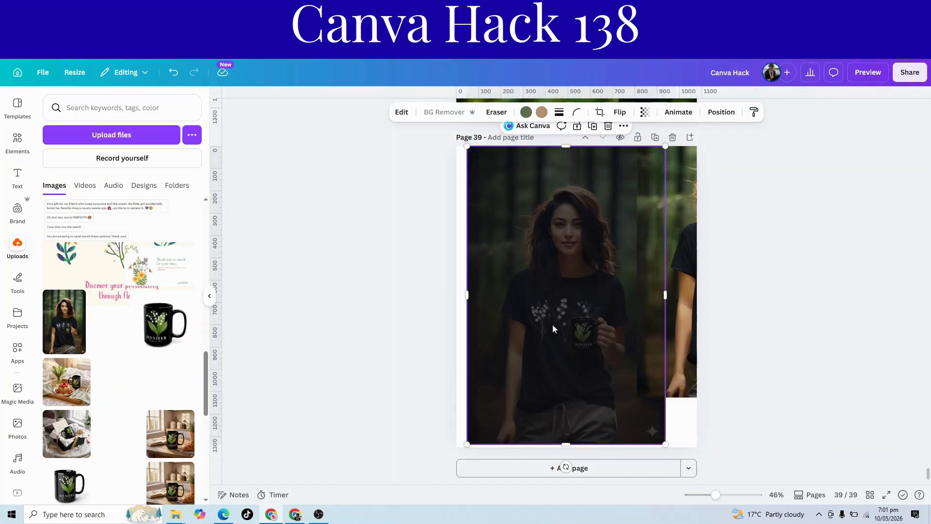
- Apply the Noir mono filter to the background-removed cutout of the woman
click(401, 115)
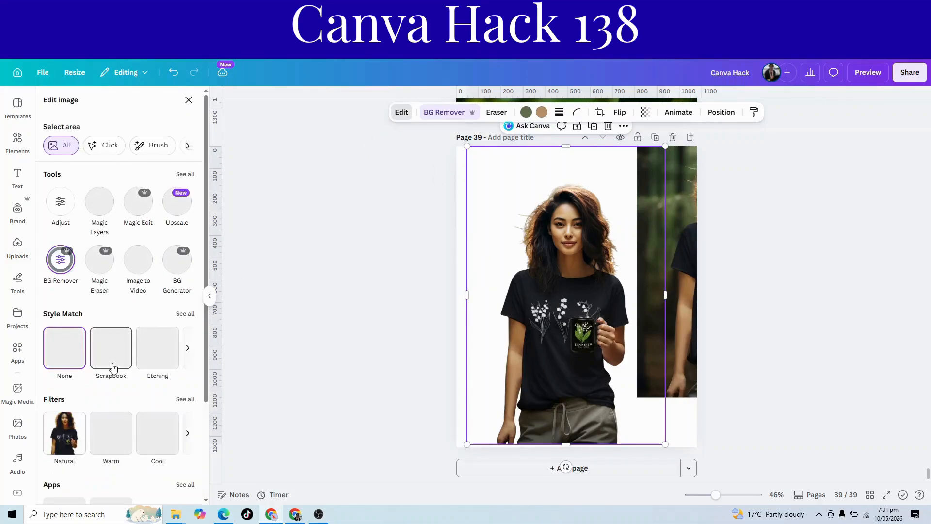
scroll(112, 368, down, 3)
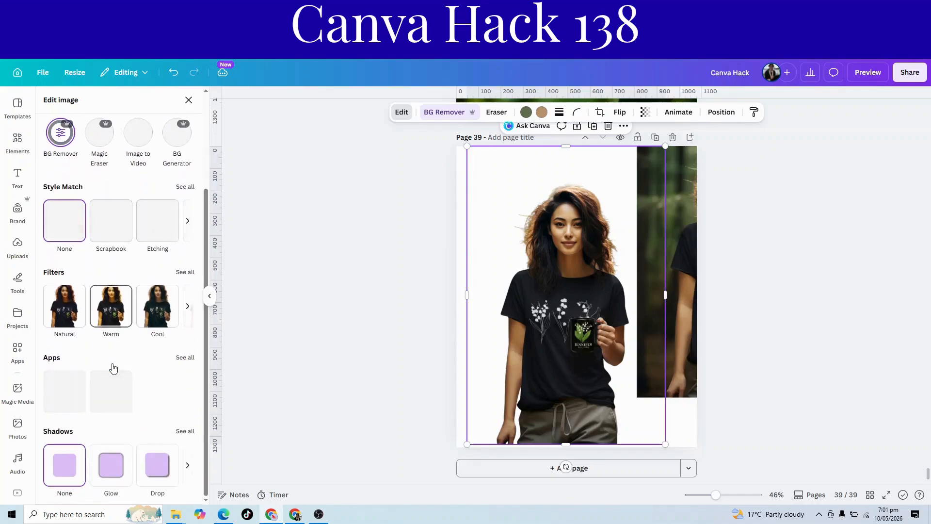
scroll(112, 370, up, 3)
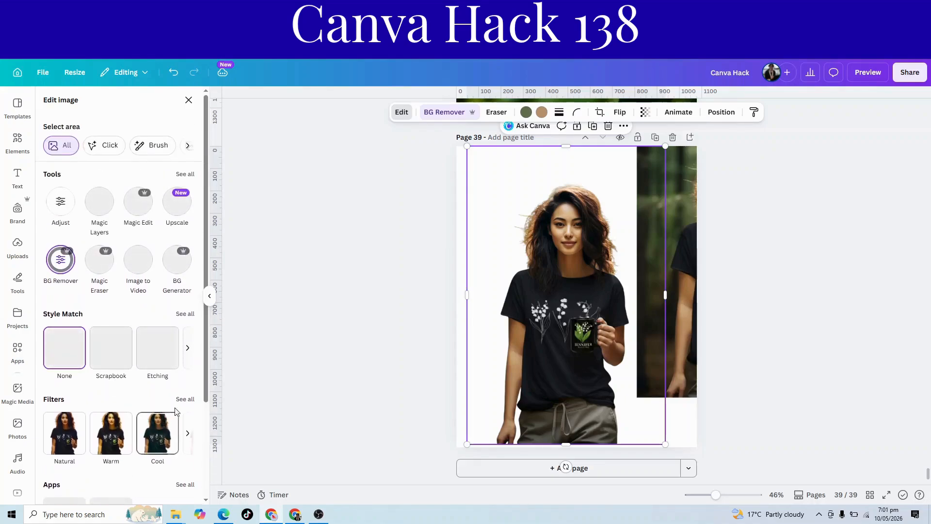
click(184, 398)
scroll(144, 393, down, 10)
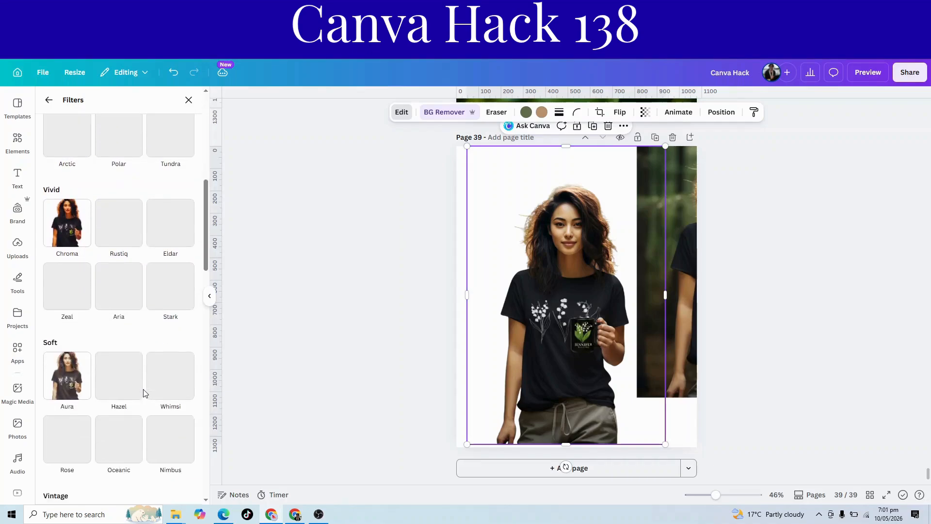
scroll(143, 393, down, 4)
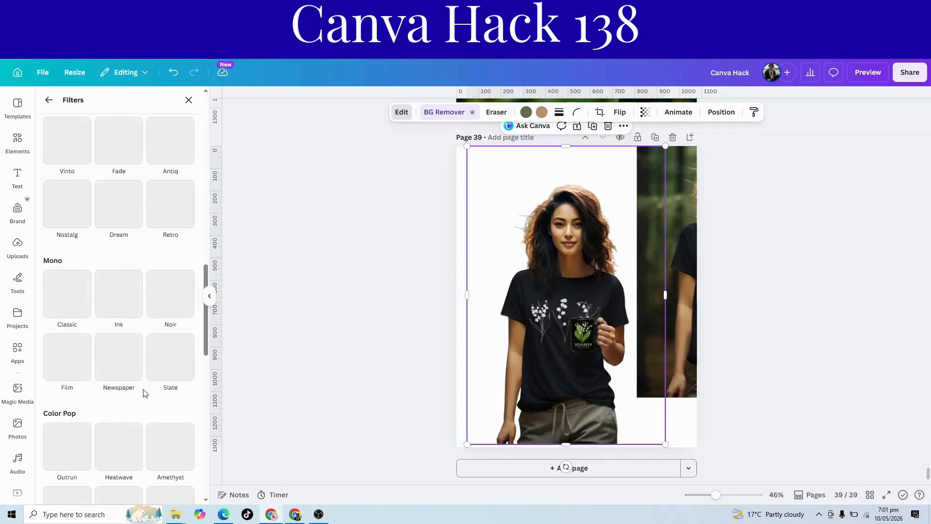
click(173, 301)
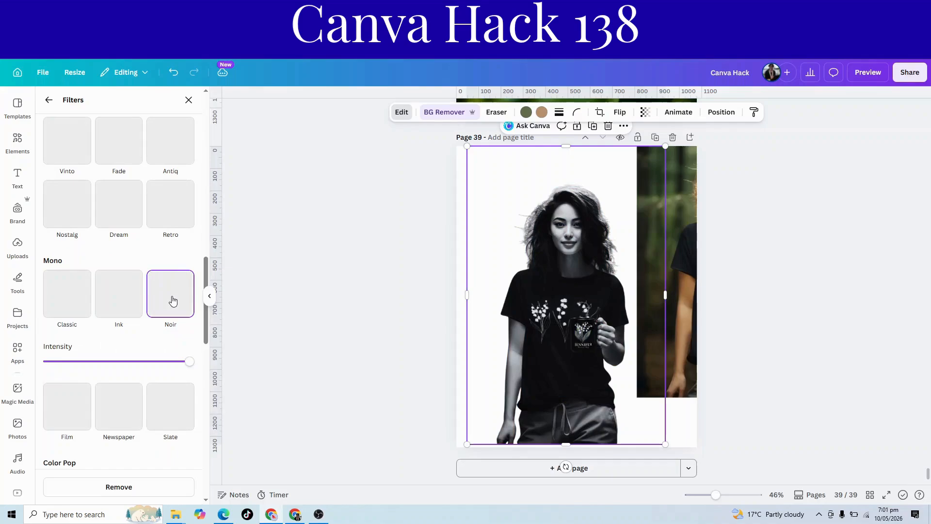
- Lower the black-and-white cutout's opacity until it is faint, move it toward the page's left side, and align it with the bottom edge
click(645, 113)
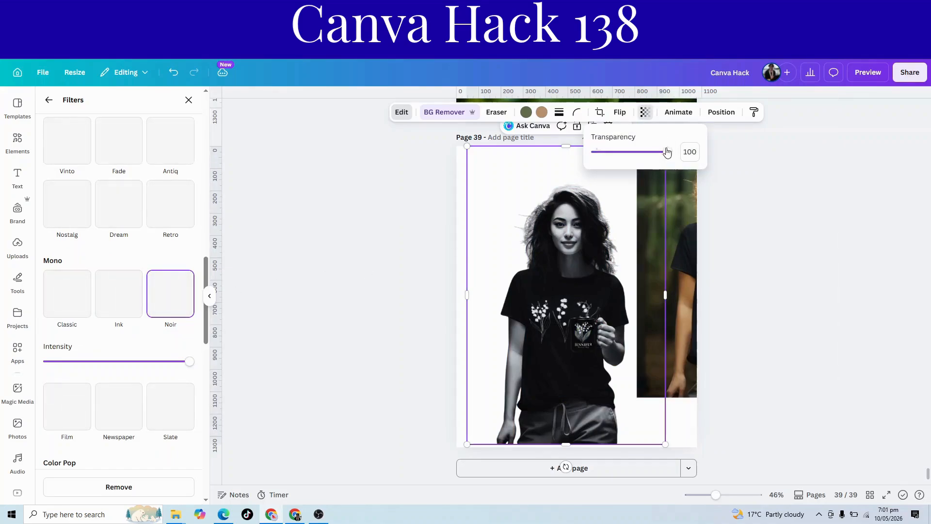
drag(667, 152, 609, 152)
drag(583, 318, 546, 321)
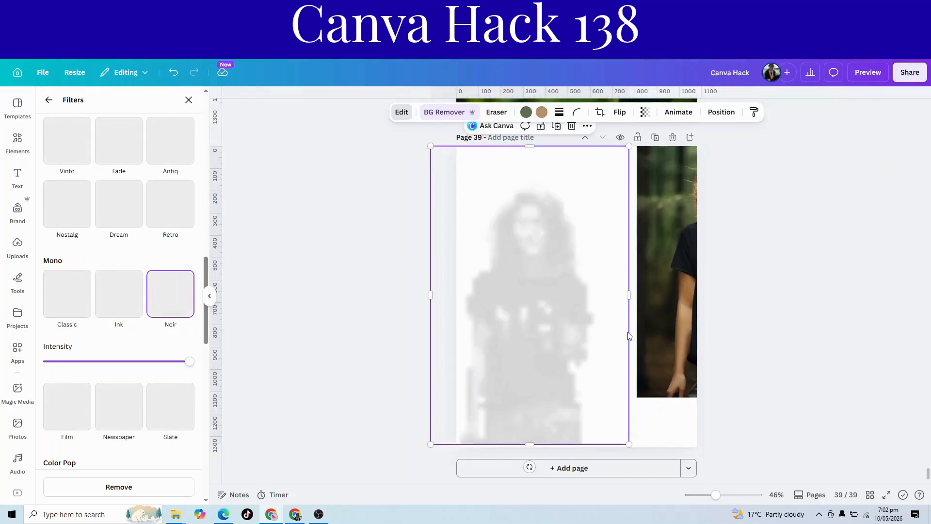
click(665, 335)
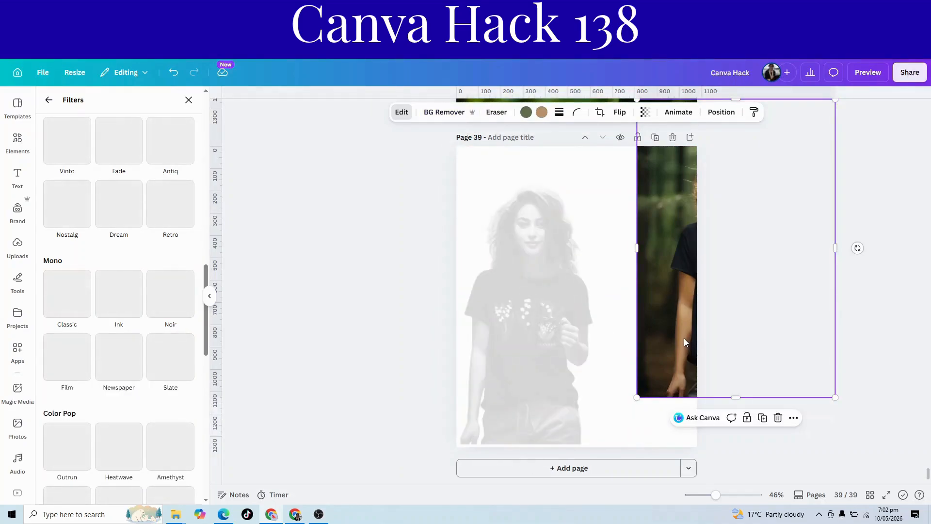
click(588, 376)
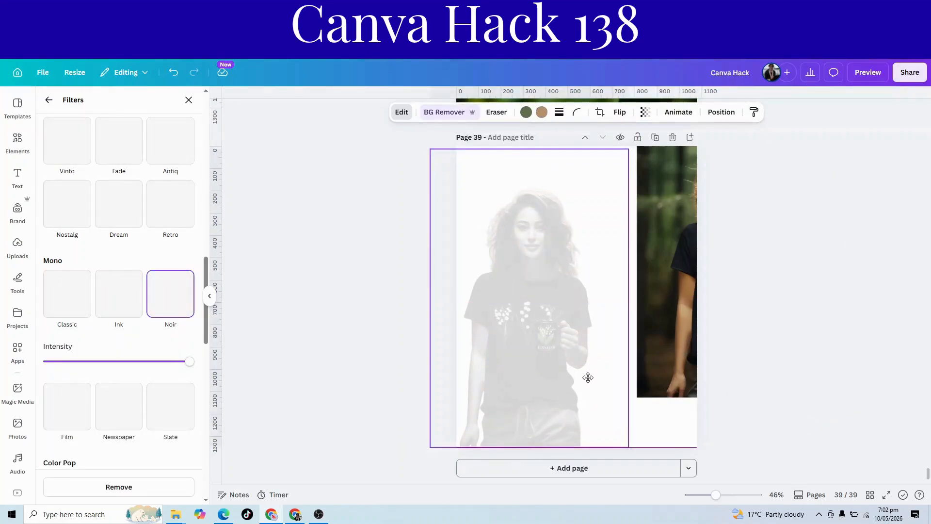
- Search the Canva apps for Image Blender and open it with the faint cutout still selected
click(15, 353)
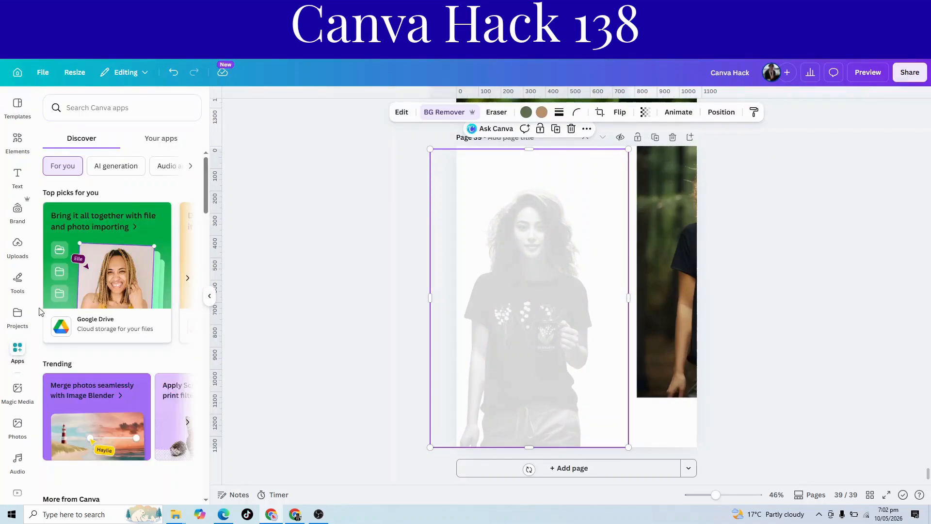
click(16, 363)
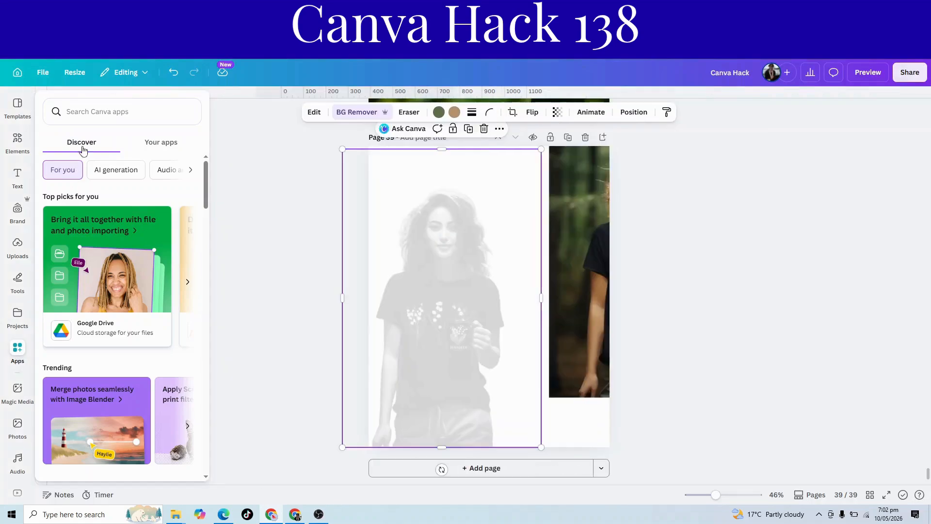
click(92, 107)
text(OMAGE)
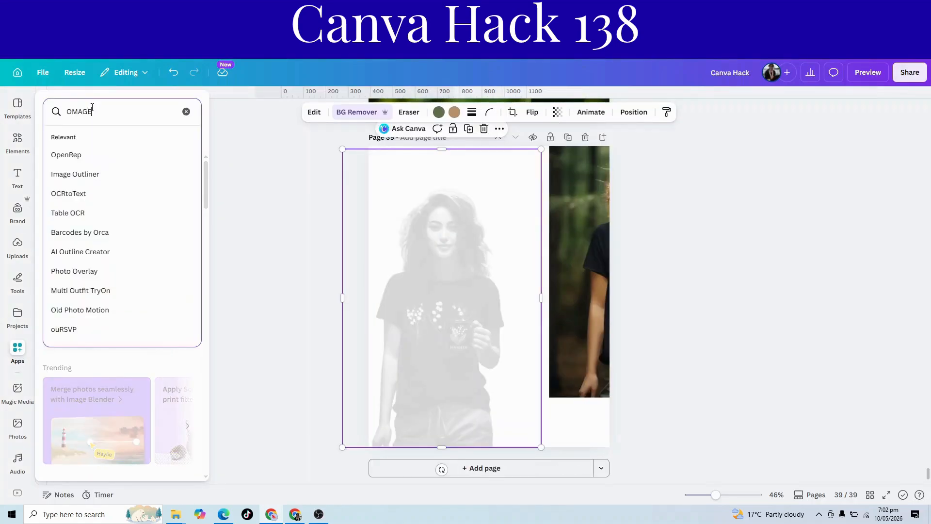
key(BackSpace)
key(BackSpace)
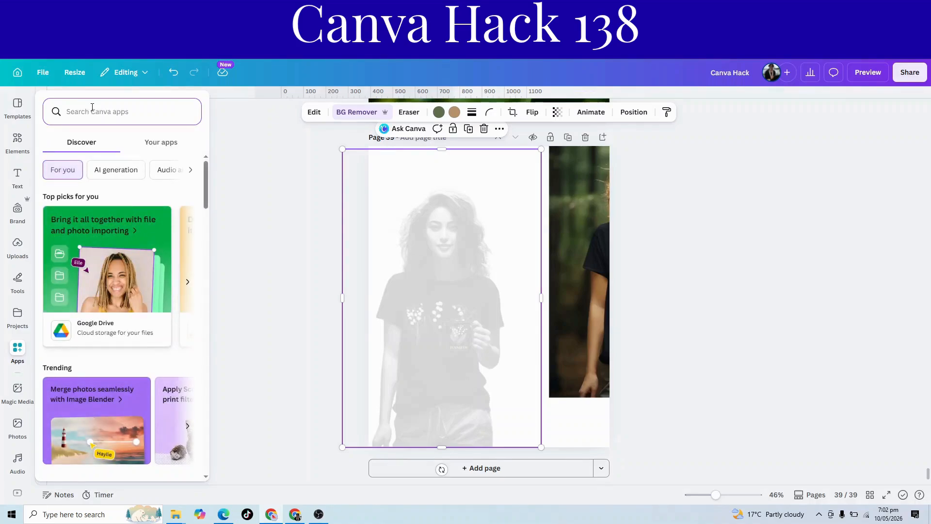
text(IMA)
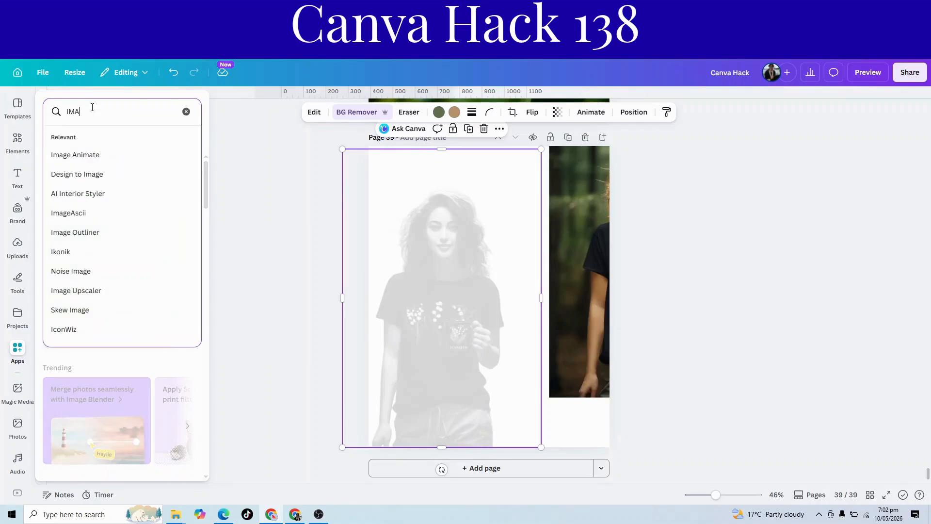
text(GE)
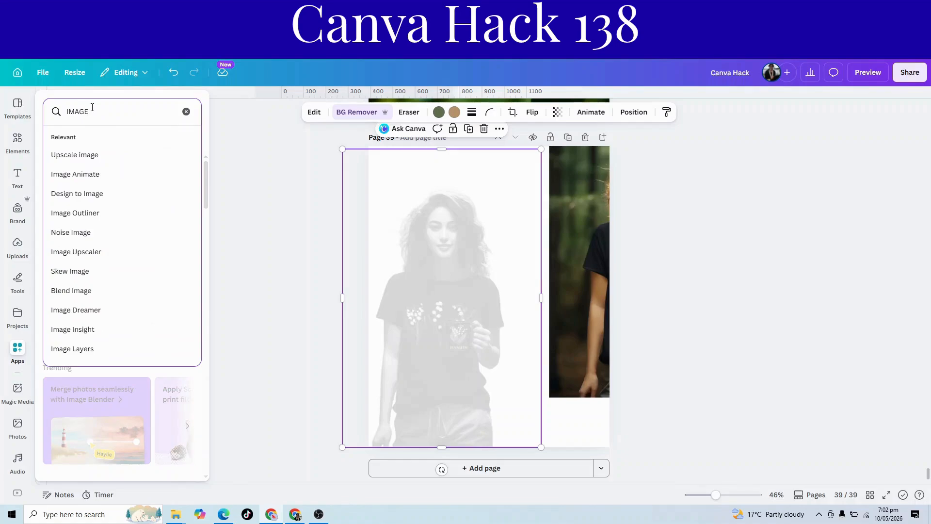
text( BLE)
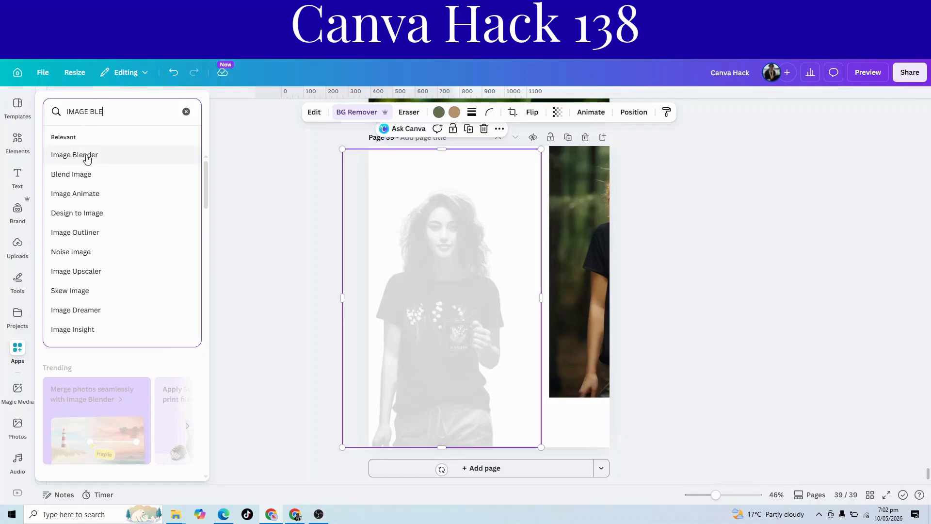
click(86, 157)
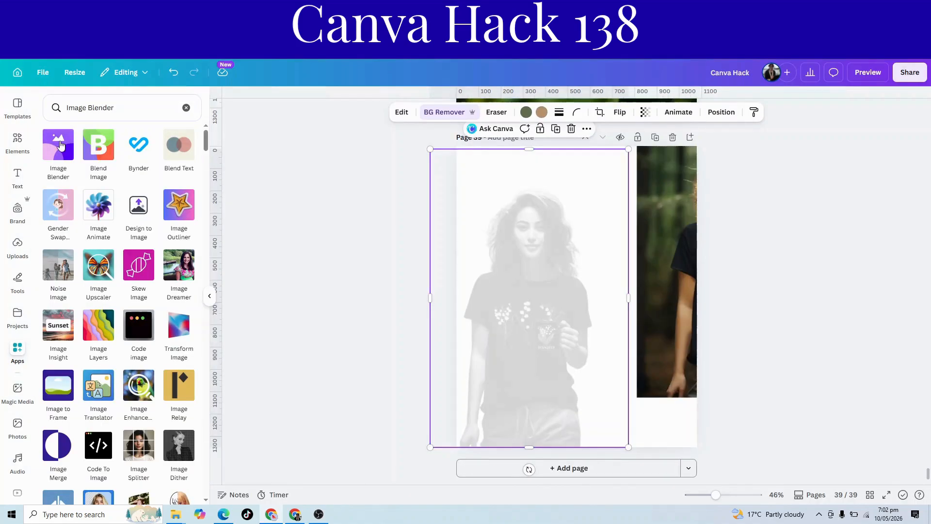
click(60, 145)
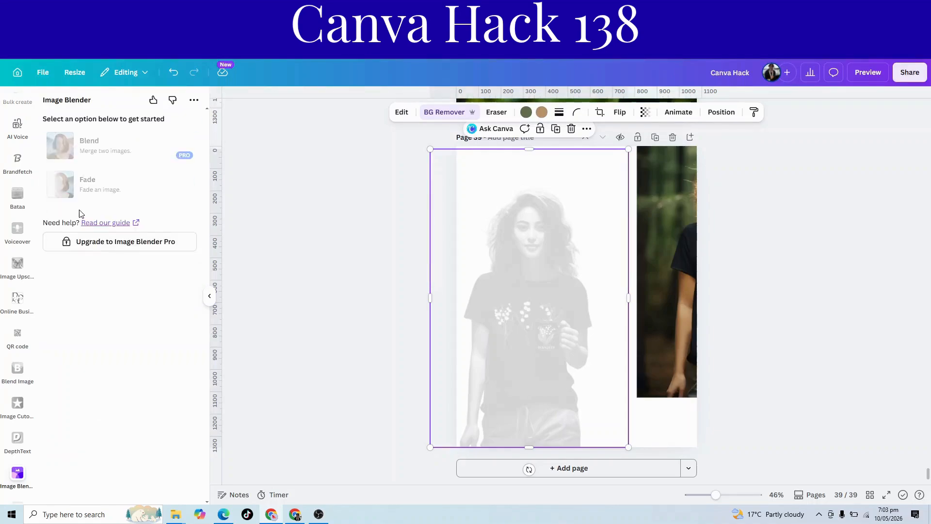
- Apply a Linear fade to the cutout, extending its lower end almost to the image's bottom, and save it
click(80, 199)
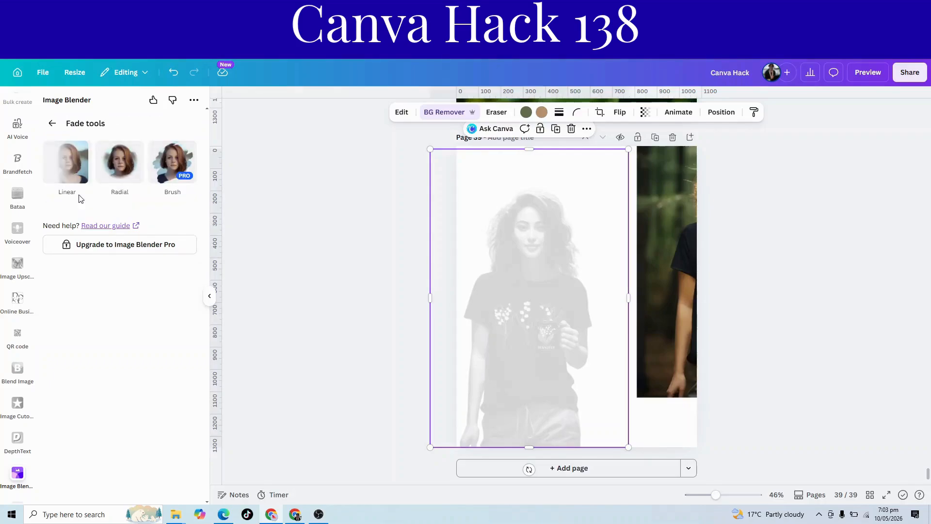
click(70, 170)
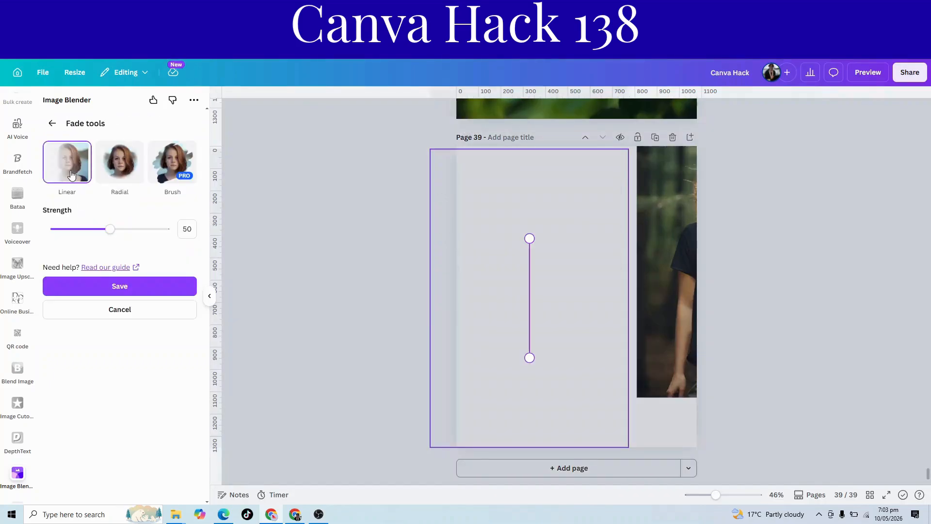
drag(529, 359, 525, 432)
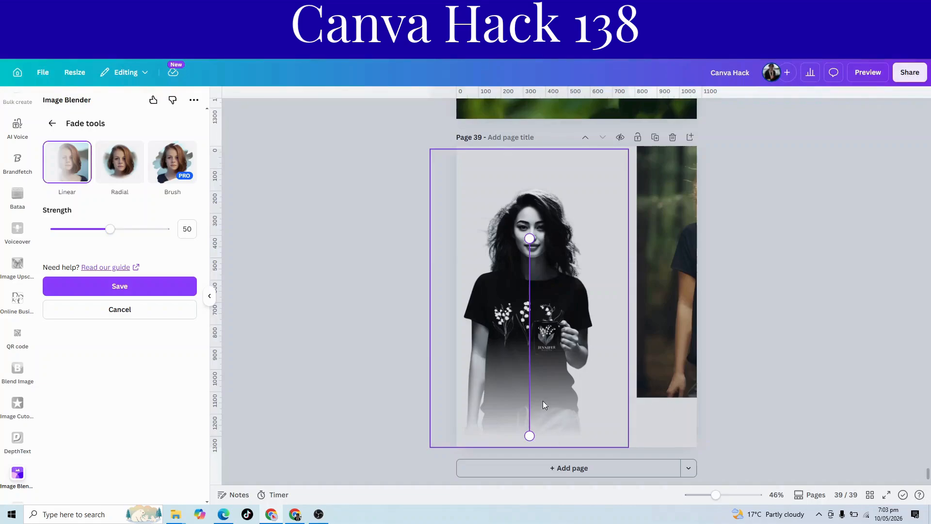
click(138, 290)
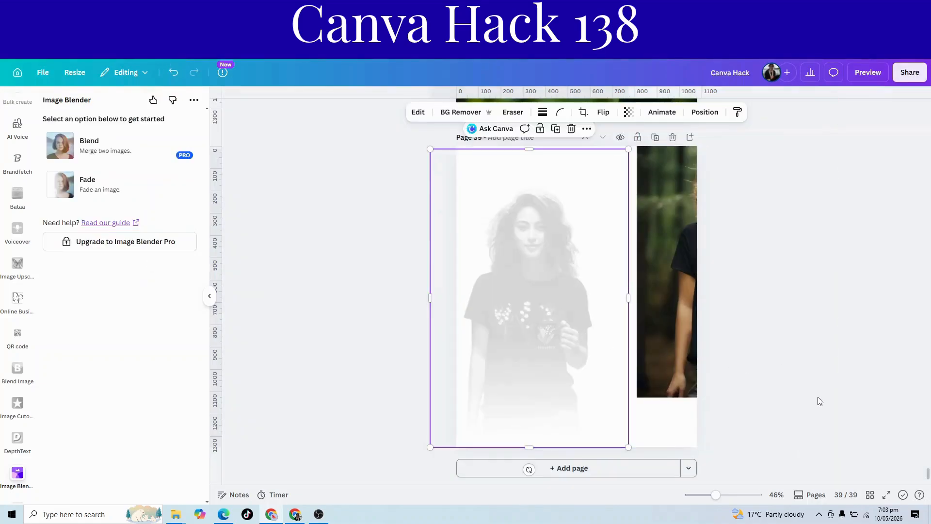
- Move the full-color forest photo copy to the page's upper-left corner, partly off the page
click(819, 401)
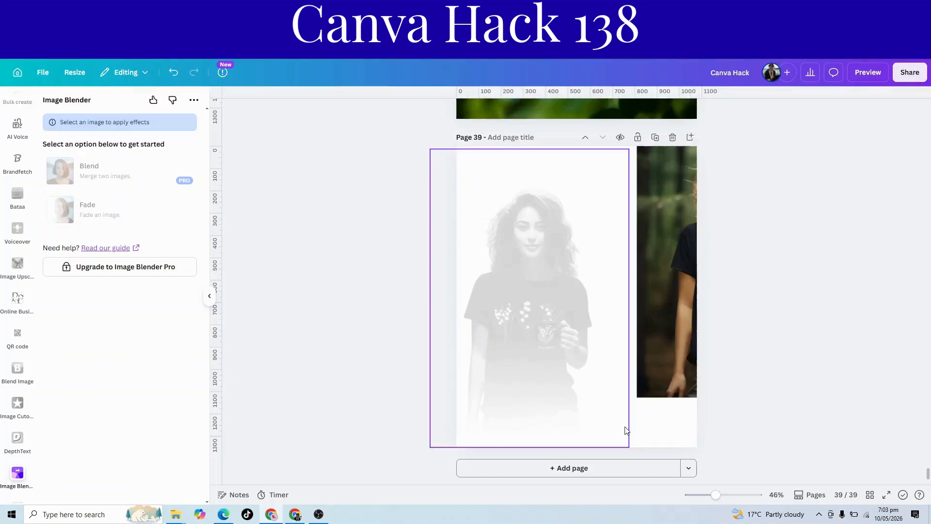
click(676, 319)
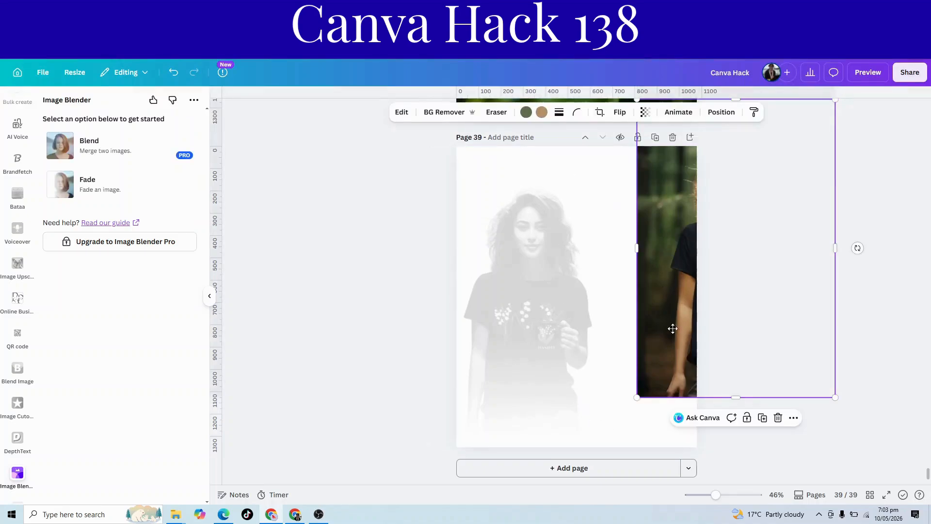
drag(674, 327, 386, 212)
- Add a square shape and stretch it into a full-height vertical strip along page 39's right edge
scroll(10, 233, up, 10)
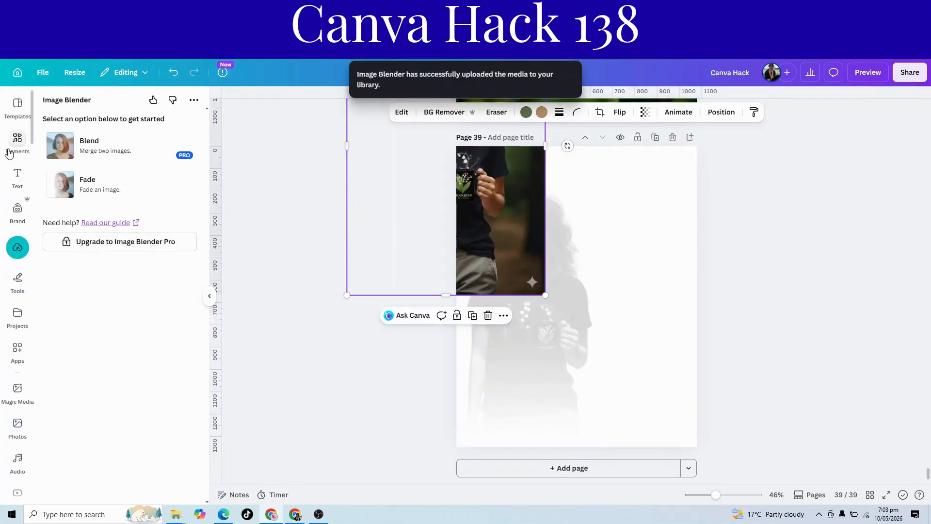
click(17, 141)
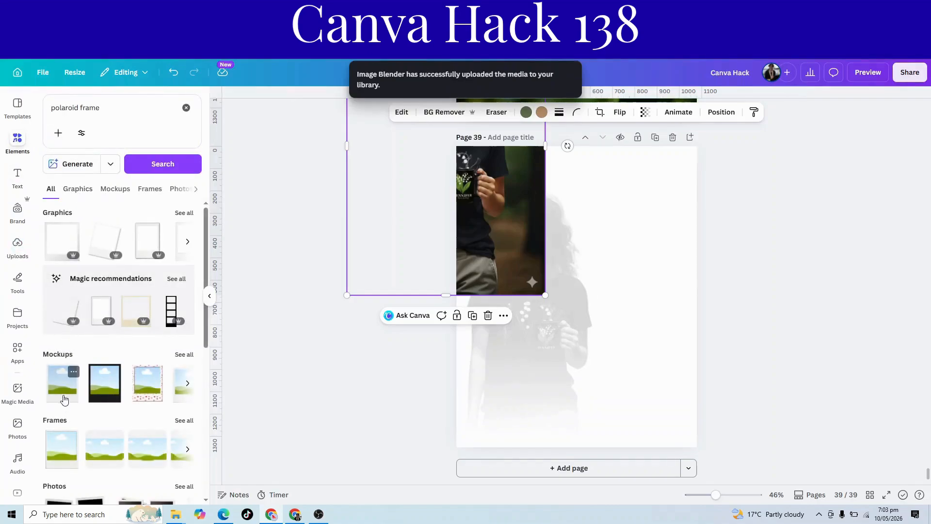
click(187, 109)
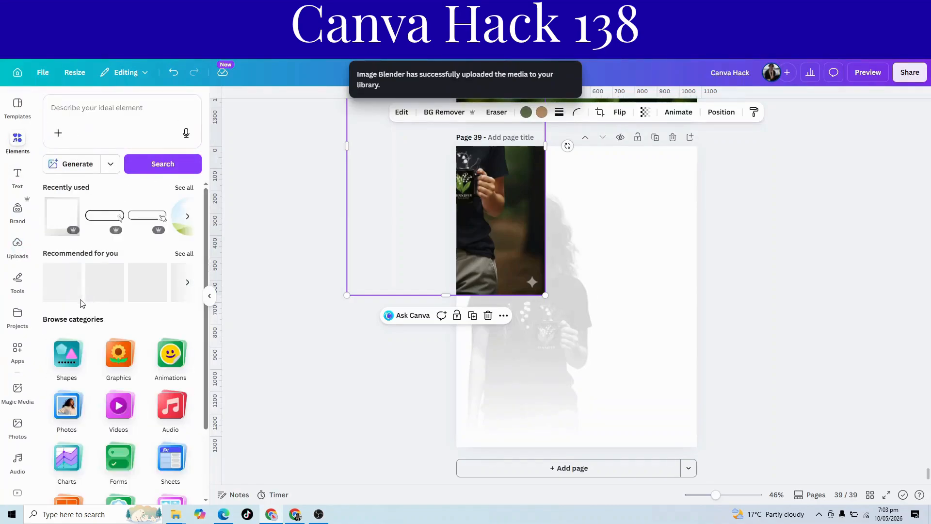
click(69, 358)
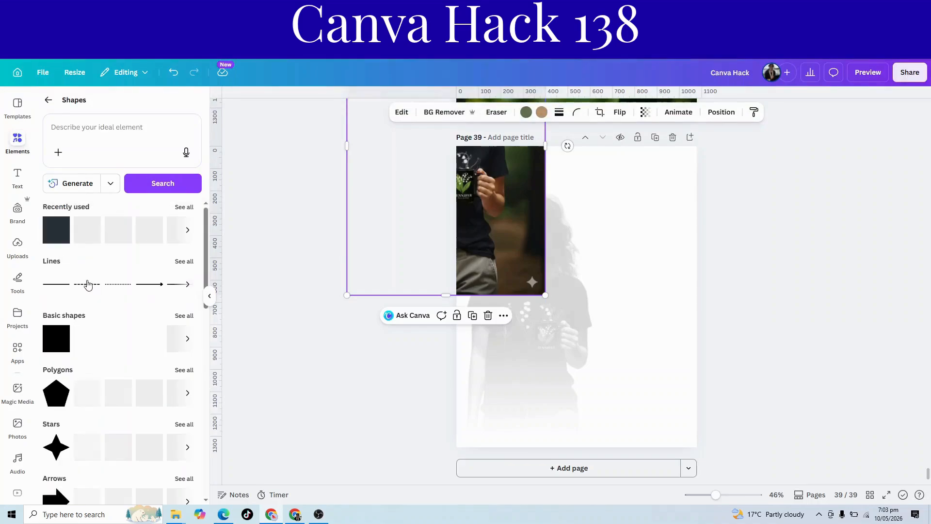
click(53, 232)
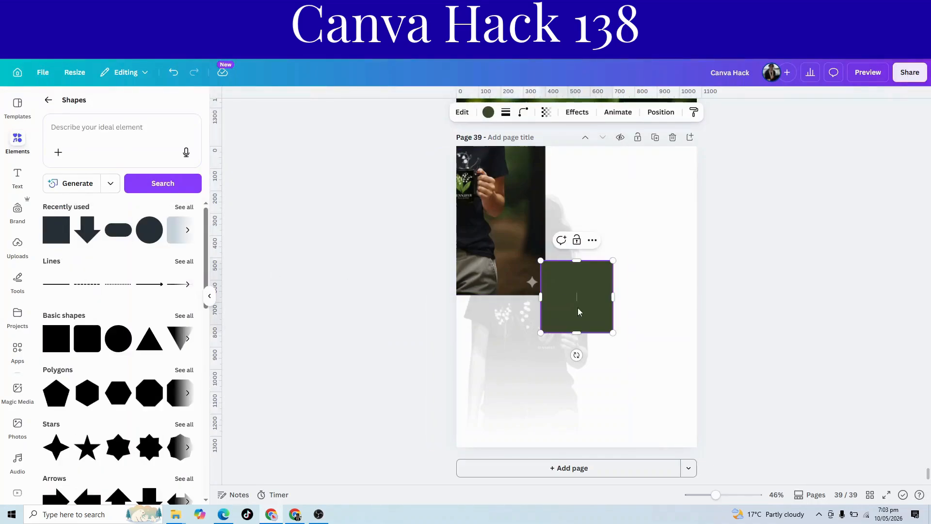
drag(597, 307, 635, 444)
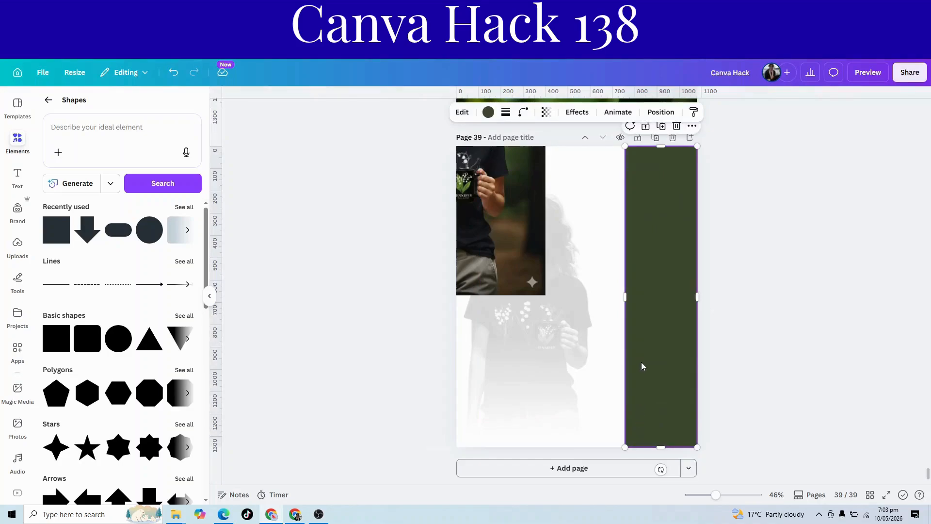
- Fill the vertical strip with the default black-to-white gradient
click(488, 112)
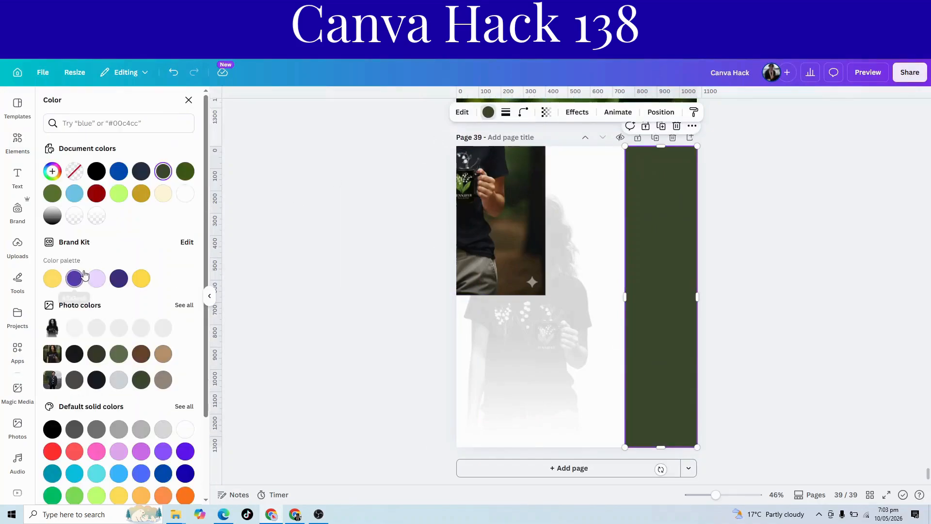
scroll(92, 403, down, 2)
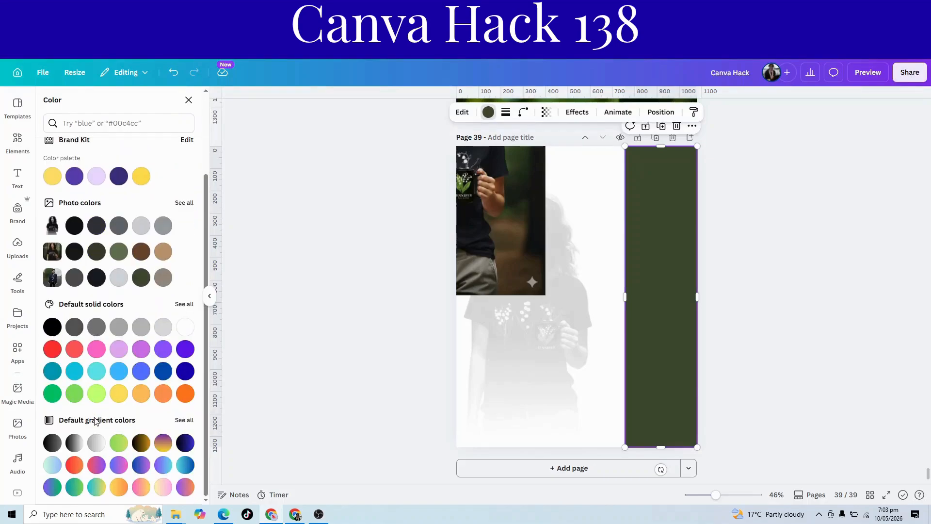
click(81, 447)
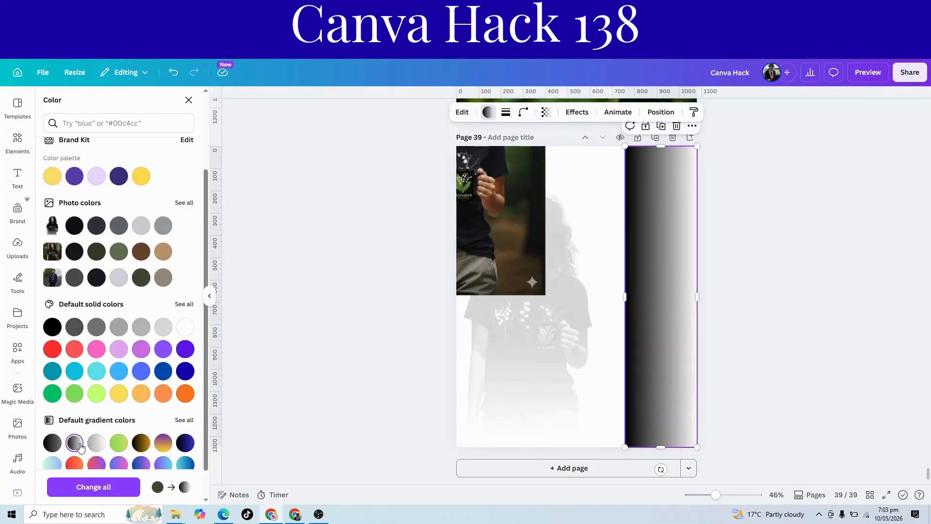
scroll(61, 282, up, 2)
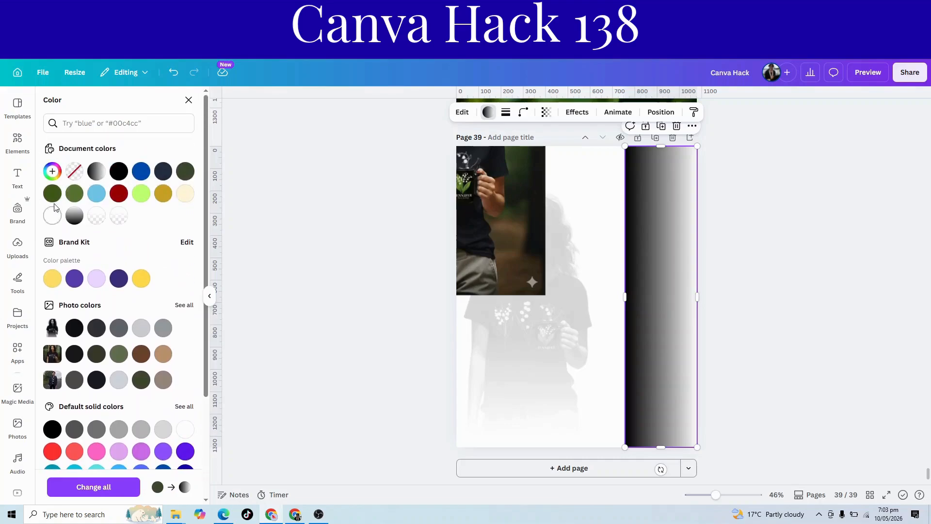
- Change the strip's gradient to the vertical linear style and rotate the strip 180° so black is at the bottom
click(51, 172)
click(88, 280)
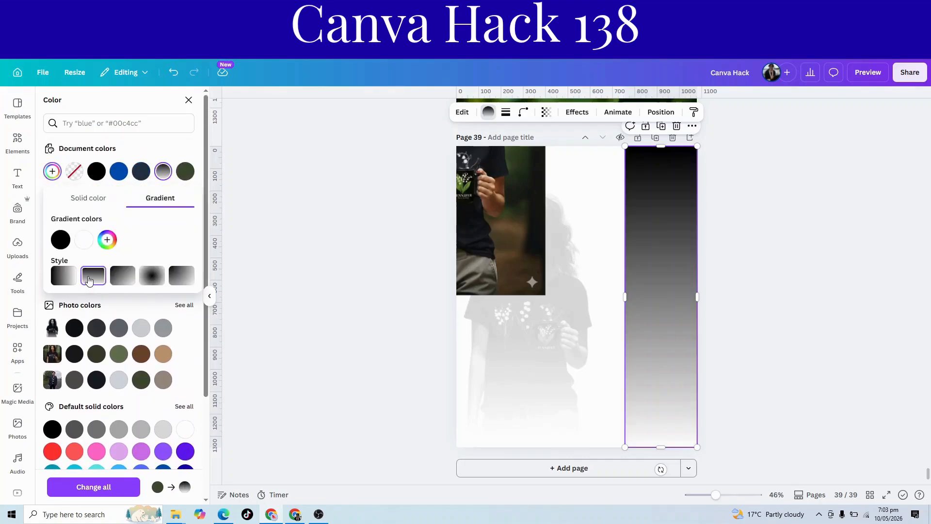
key(Escape)
drag(661, 469, 659, 121)
click(772, 250)
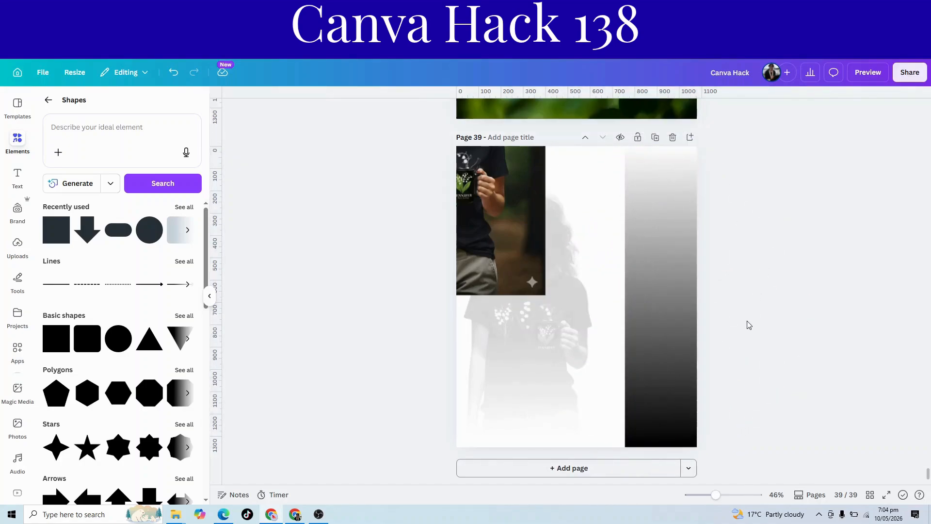
- Move the full-color forest photo over the right part of page 39 and bring it in front of the gradient strip
click(538, 257)
drag(539, 257, 667, 410)
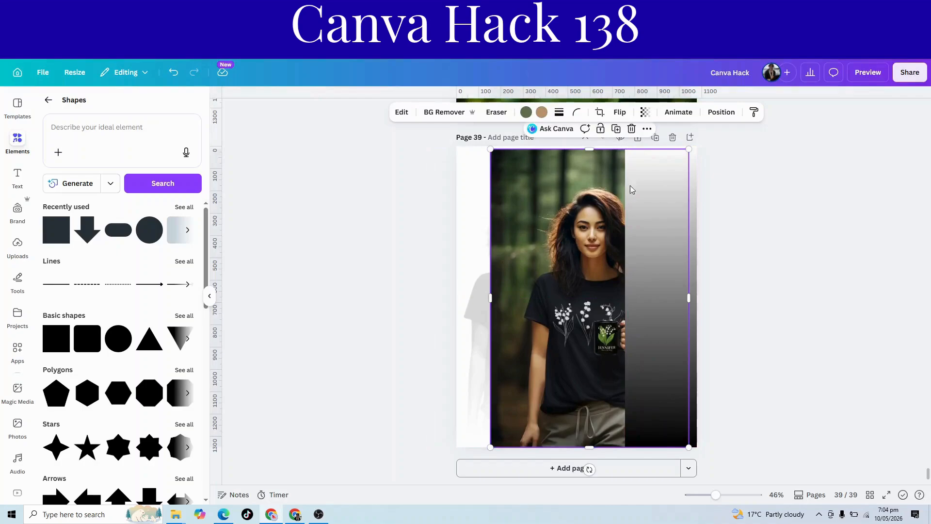
click(721, 112)
click(163, 124)
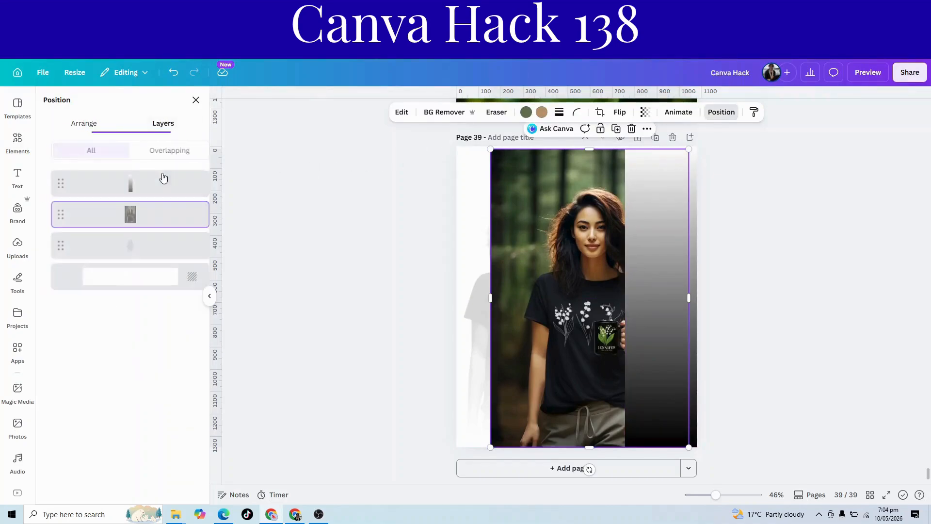
drag(138, 214, 137, 180)
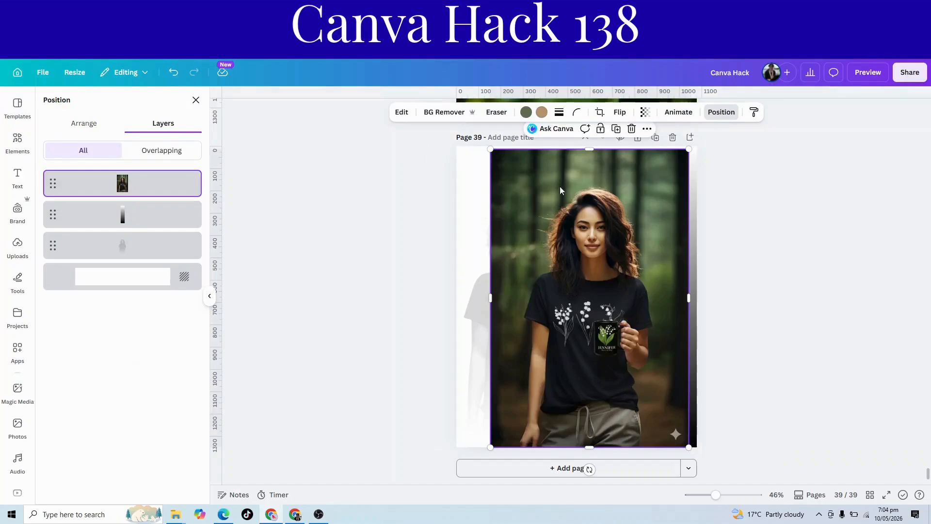
- Remove the forest photo's background, scale the woman down slightly and align her image with the page's right and bottom edges
click(446, 114)
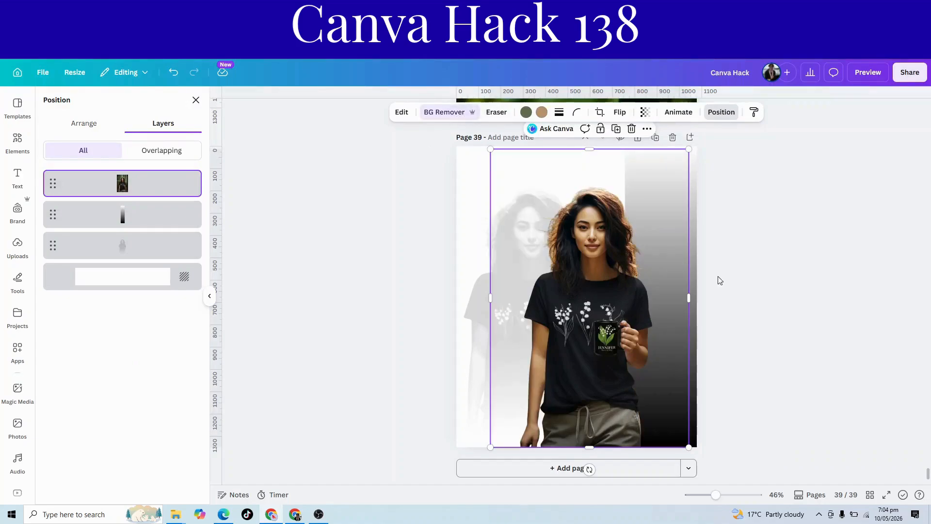
drag(631, 388, 639, 386)
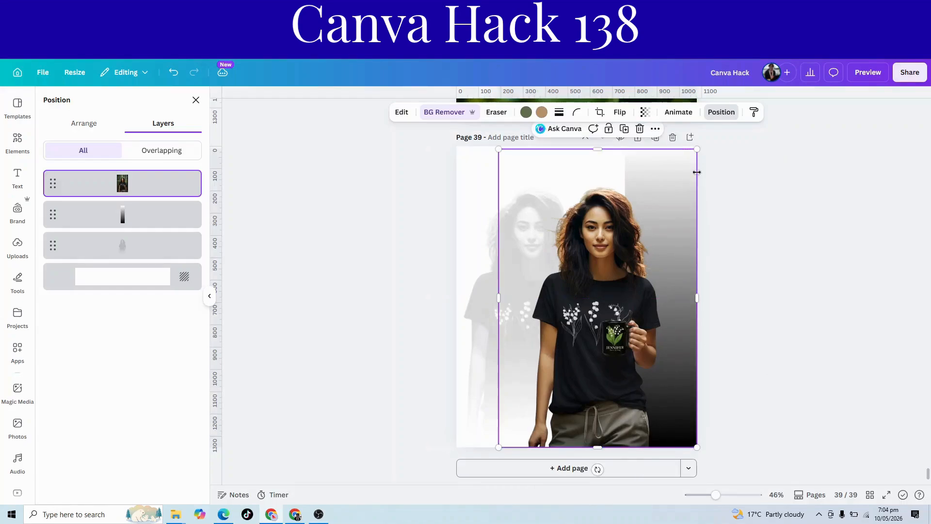
drag(697, 149, 694, 158)
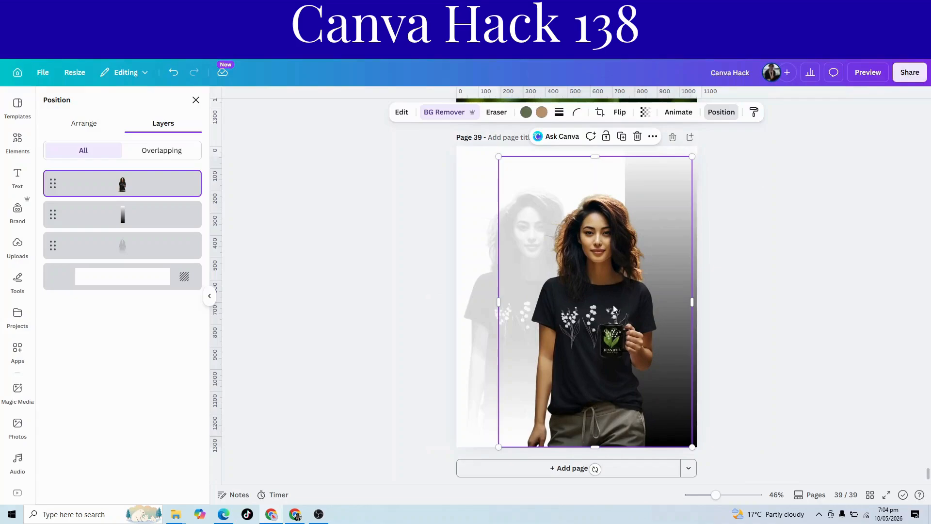
drag(613, 305, 617, 304)
click(787, 337)
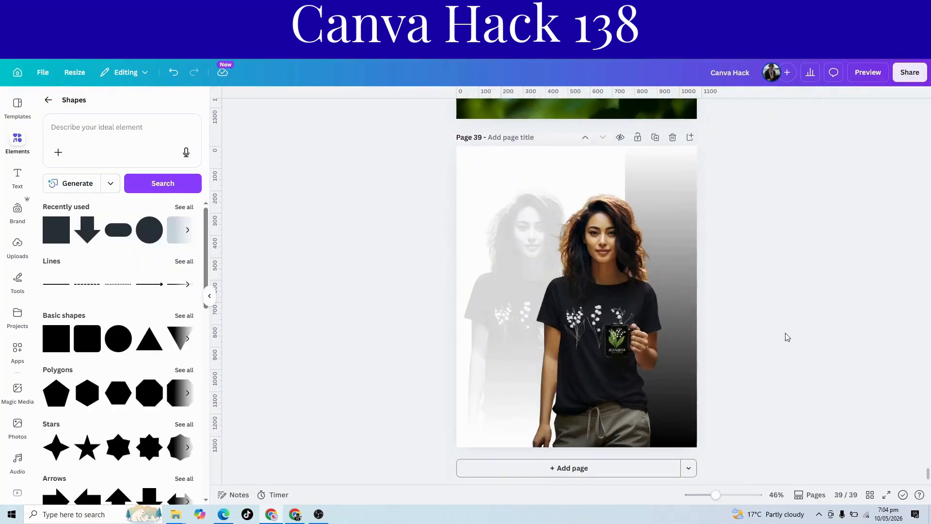
- Add the uploaded black mug image, remove its background, shrink it and place it in the page's lower-left corner
click(18, 245)
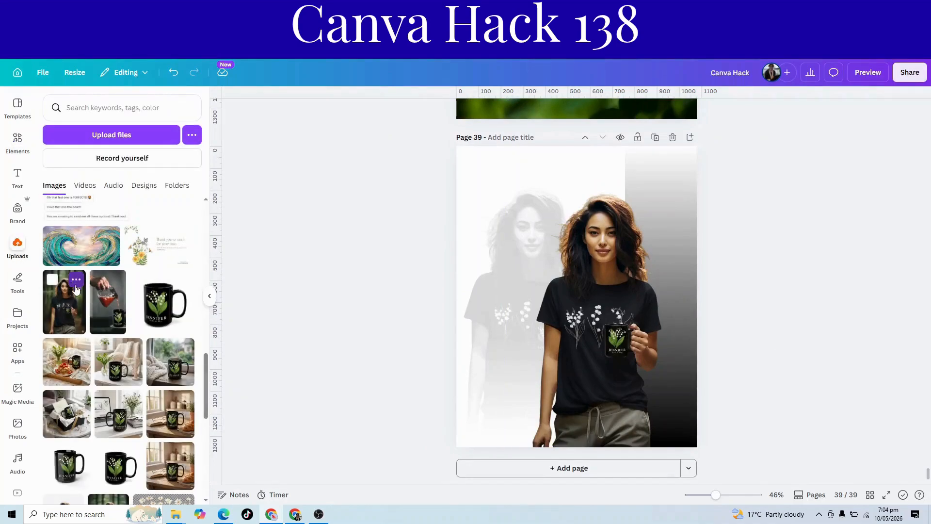
click(155, 318)
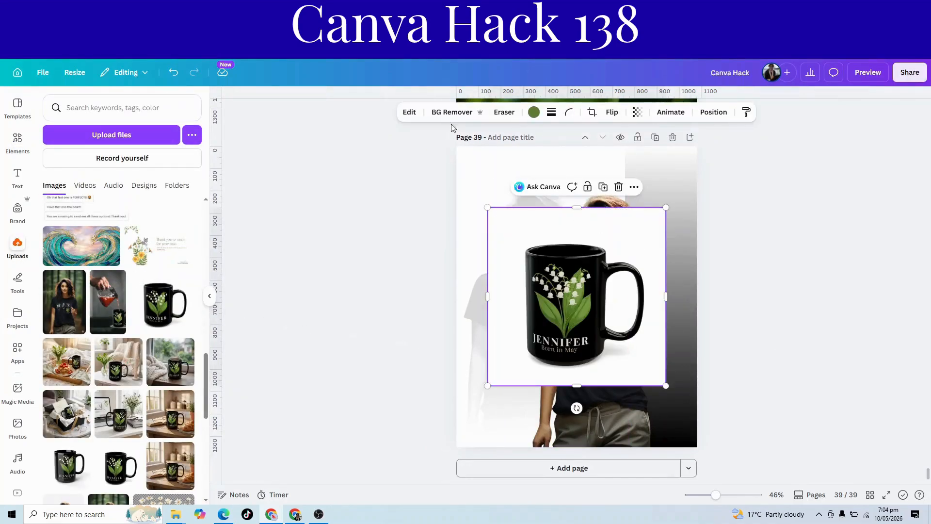
click(468, 112)
drag(667, 208, 601, 280)
drag(539, 335, 499, 396)
click(721, 394)
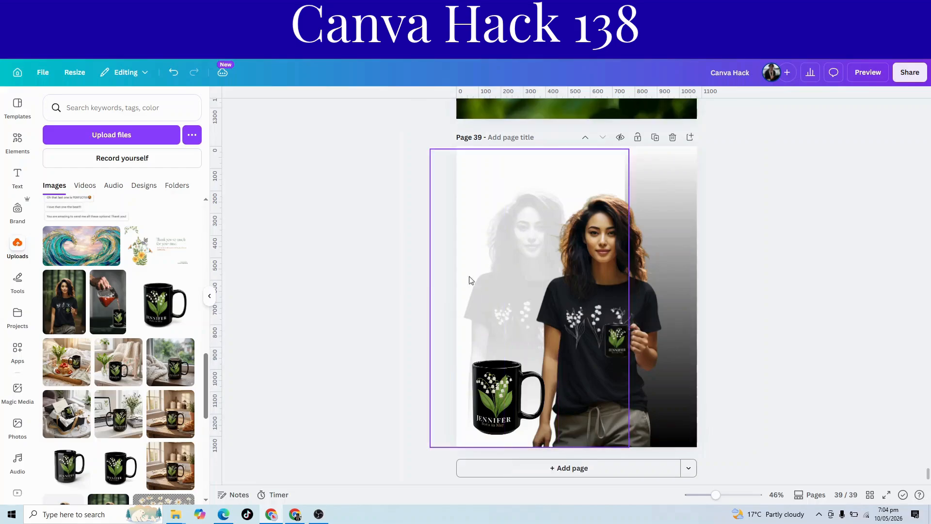
- Copy the "Born in May?" text block with its "Customize yours" button from page 36 onto page 39
scroll(684, 281, up, 8)
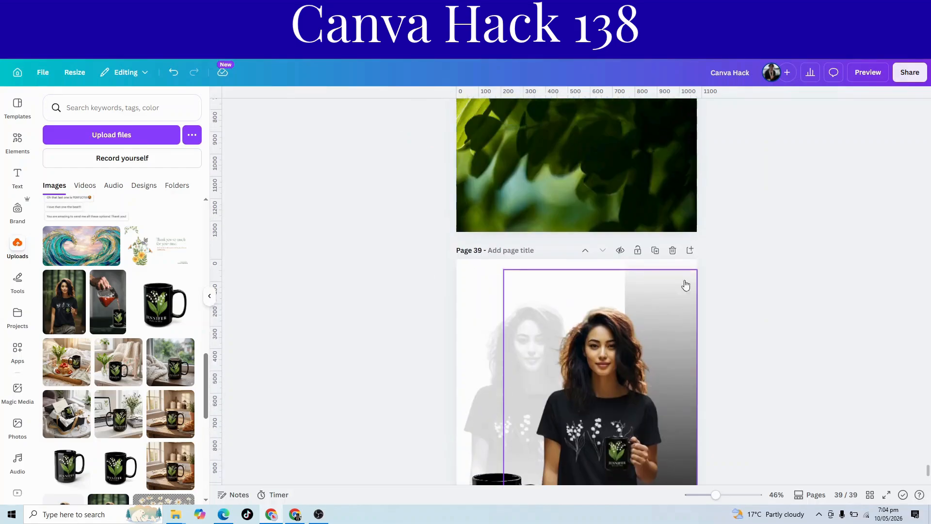
scroll(685, 280, up, 10)
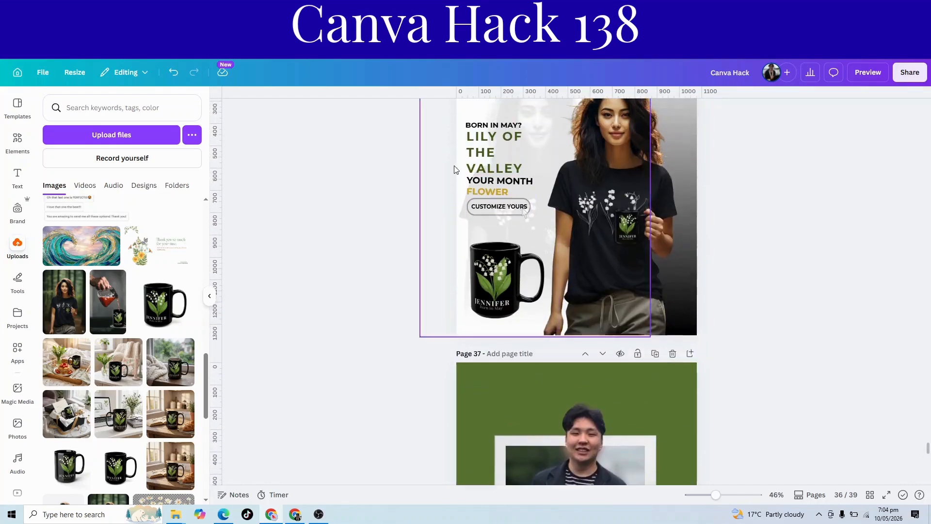
drag(427, 124, 493, 204)
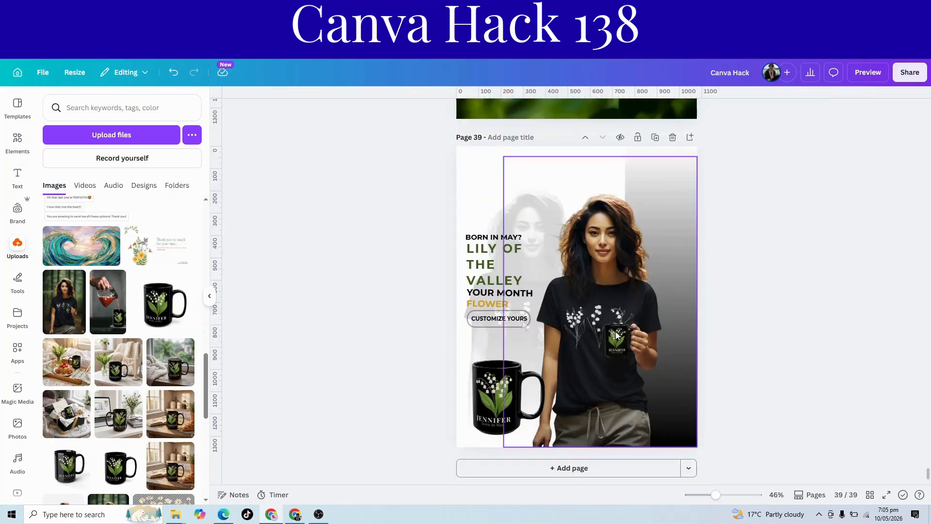
- Move the copied text block slightly up and realign the faded cutout with the page's bottom edge, slightly further left
drag(433, 239, 489, 288)
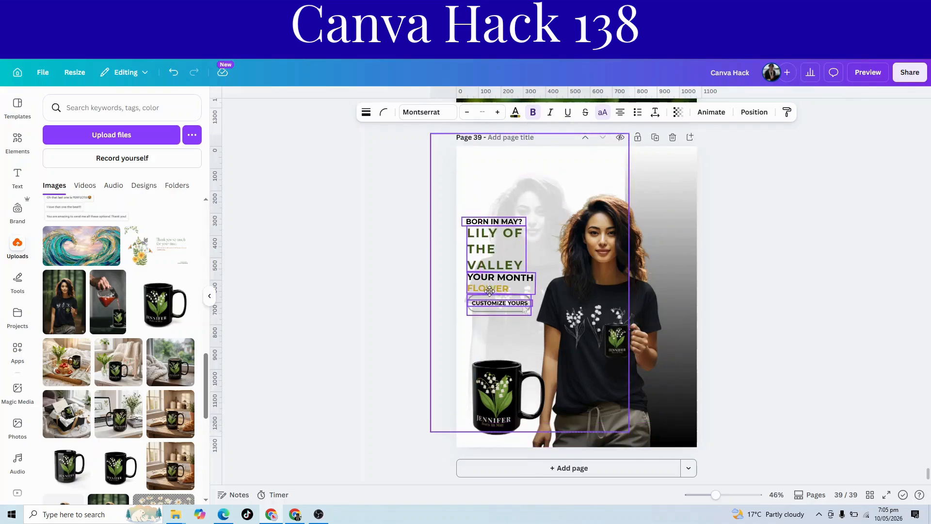
click(783, 282)
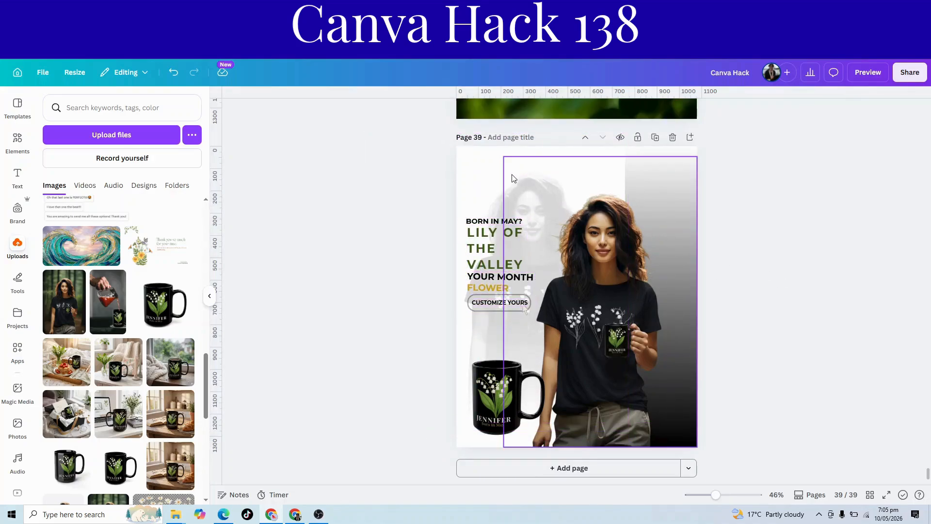
click(491, 189)
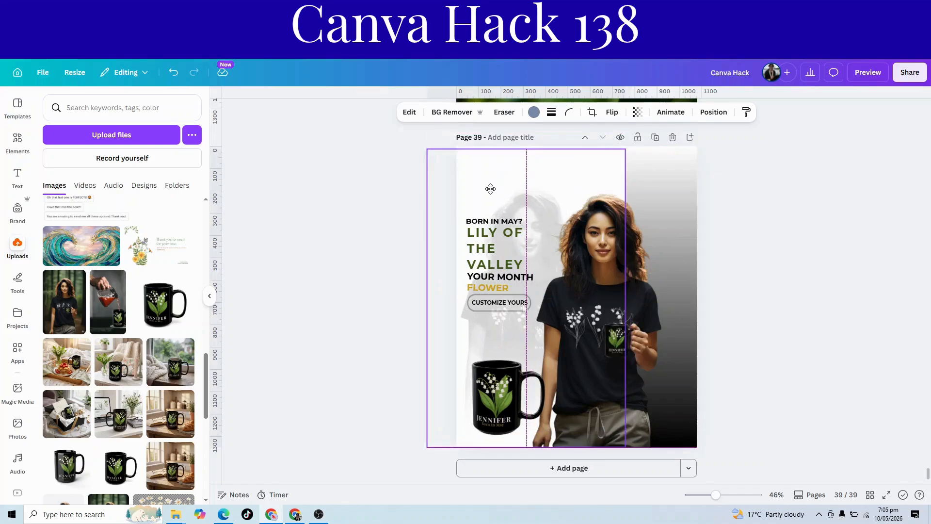
click(784, 292)
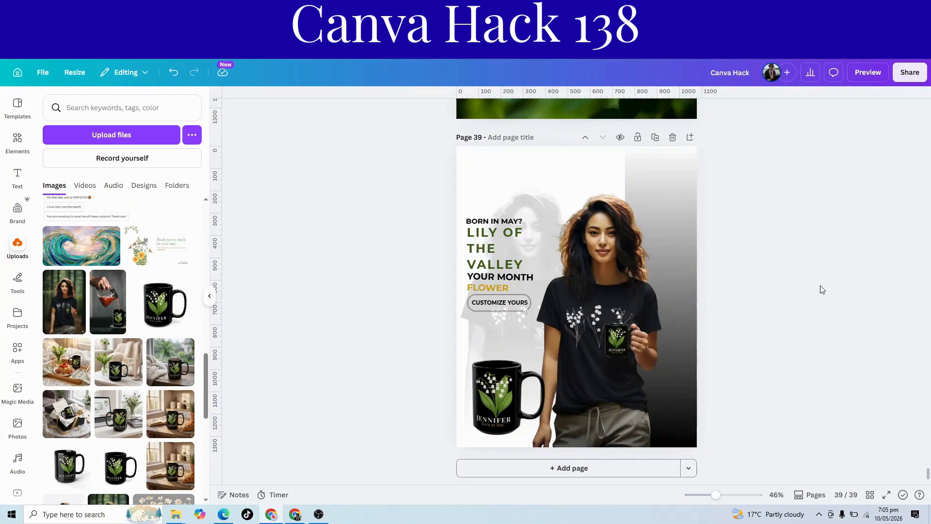
scroll(822, 289, up, 5)
scroll(823, 290, up, 3)
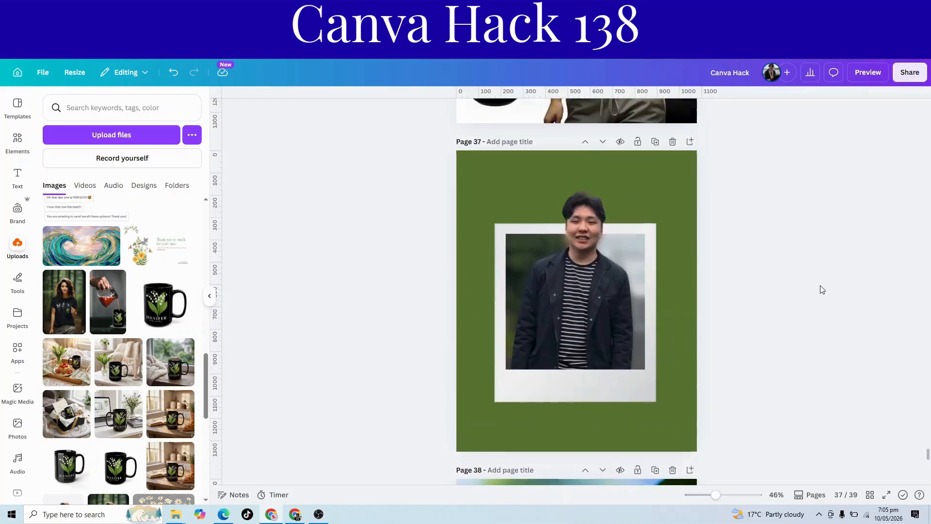
scroll(822, 289, down, 10)
scroll(822, 290, down, 1)
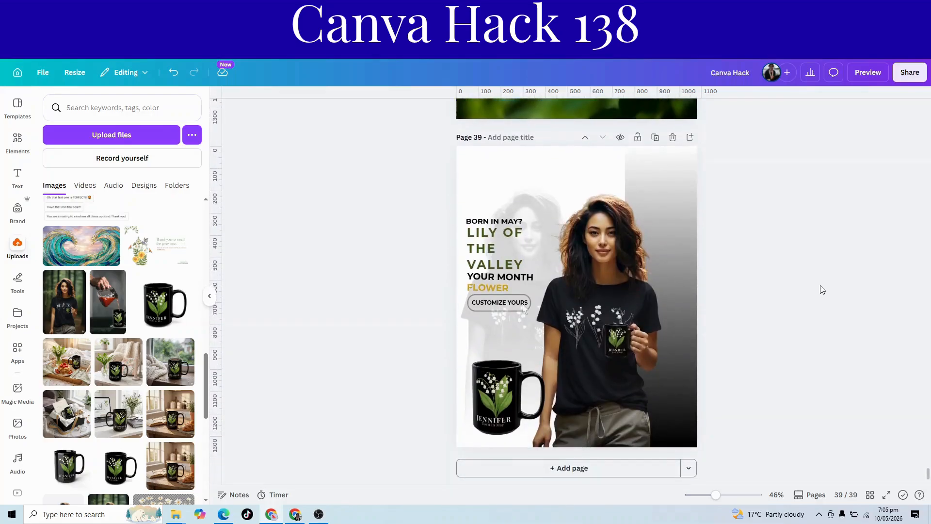